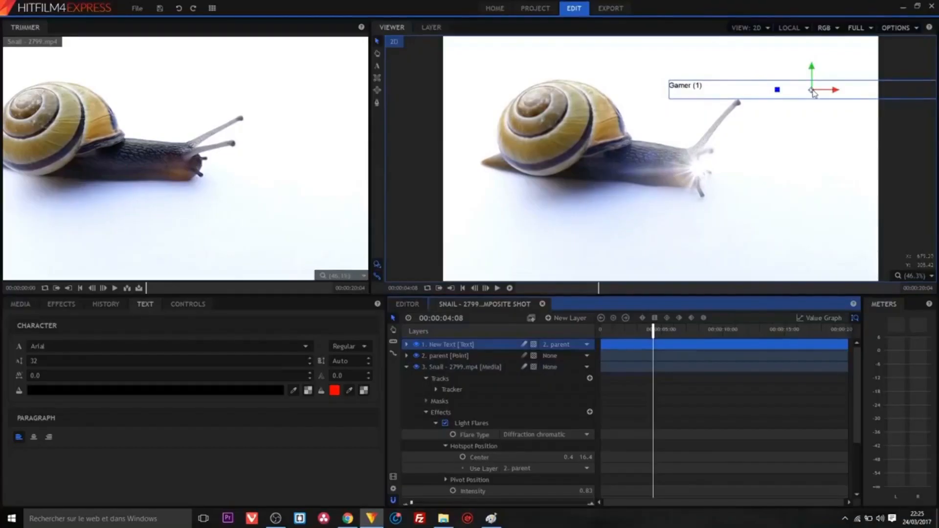
- Move the Gamer (1) text down beside the snail's antennae in the HitFilm Viewer
drag(813, 90, 822, 144)
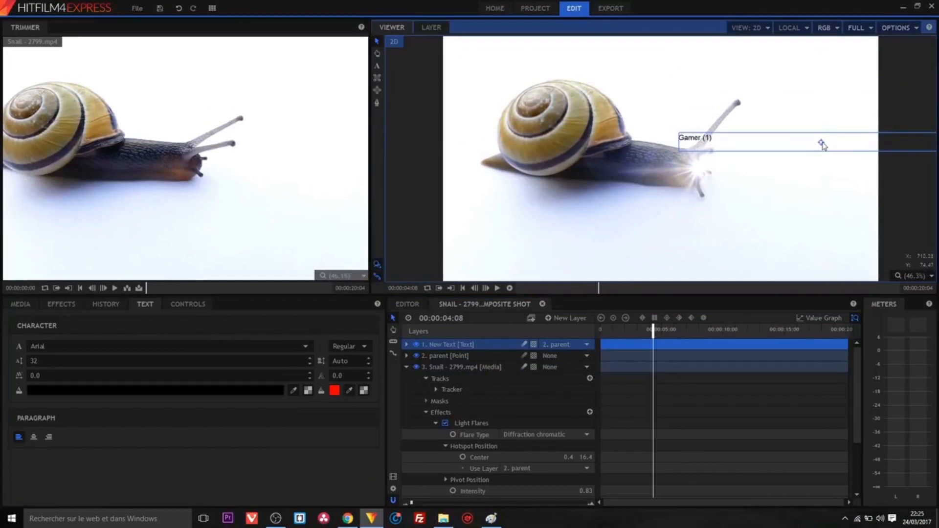
- Deselect the text layer, rewind the snail composite to 00:00:00:00 and play it
click(684, 393)
drag(654, 330, 520, 332)
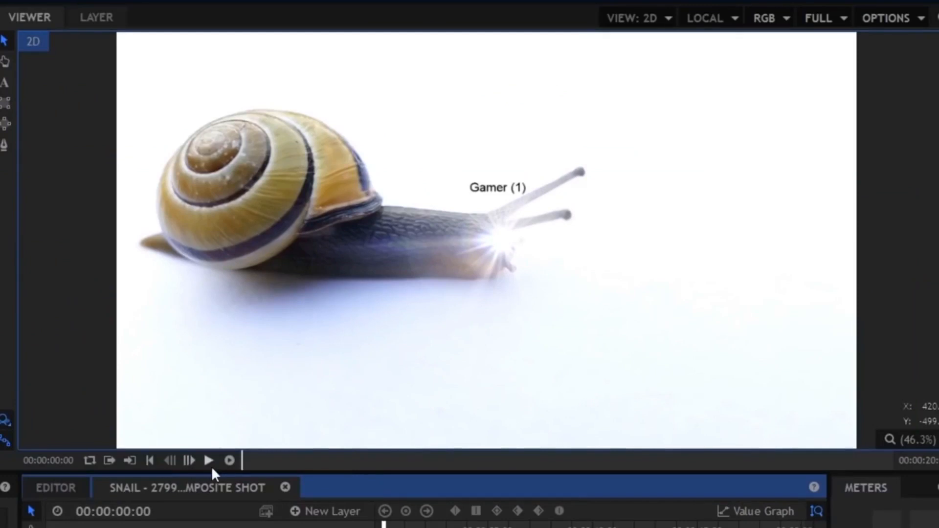
click(210, 464)
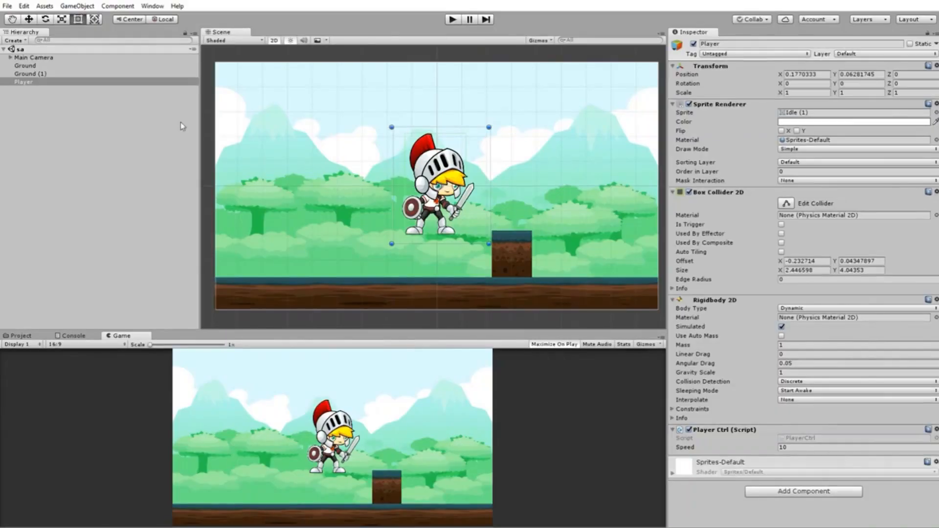
- Select the Ground object, then drag the little town - orchestral clip onto AudioObject
click(33, 74)
click(32, 73)
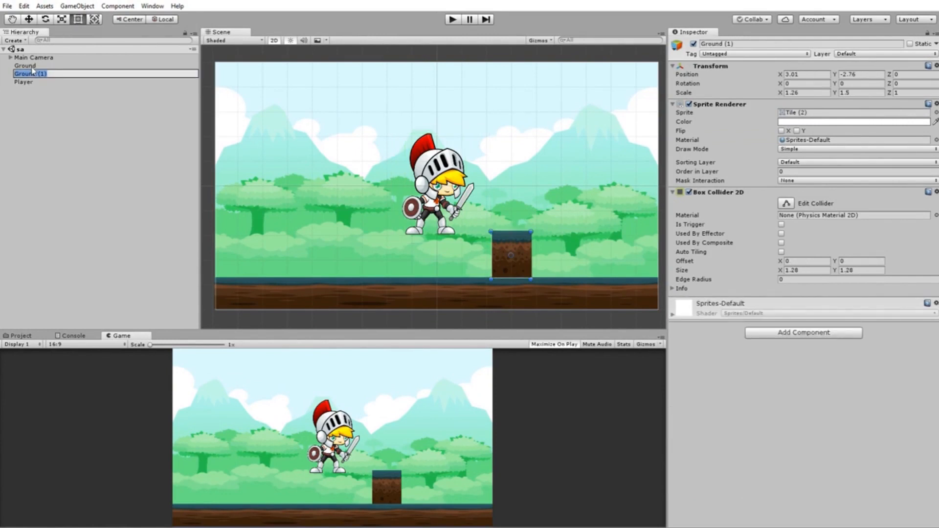
click(30, 65)
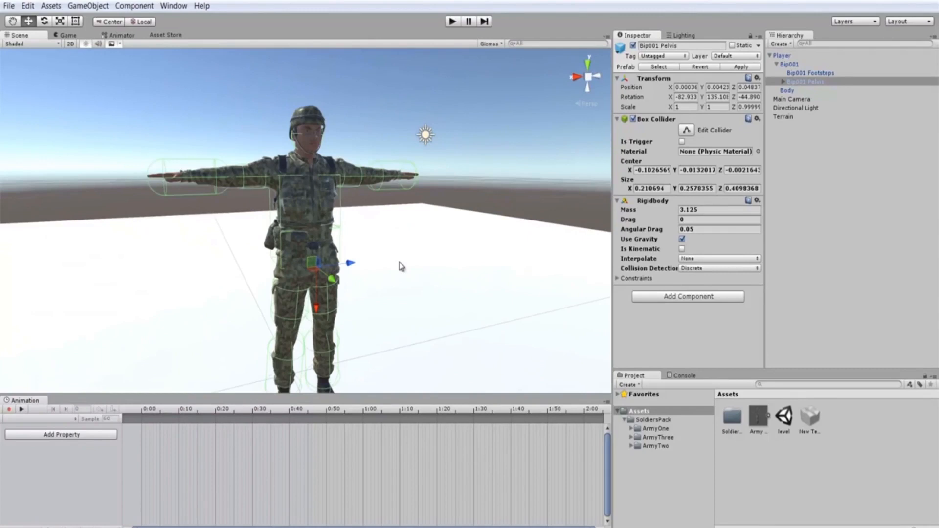
scroll(399, 252, down, 3)
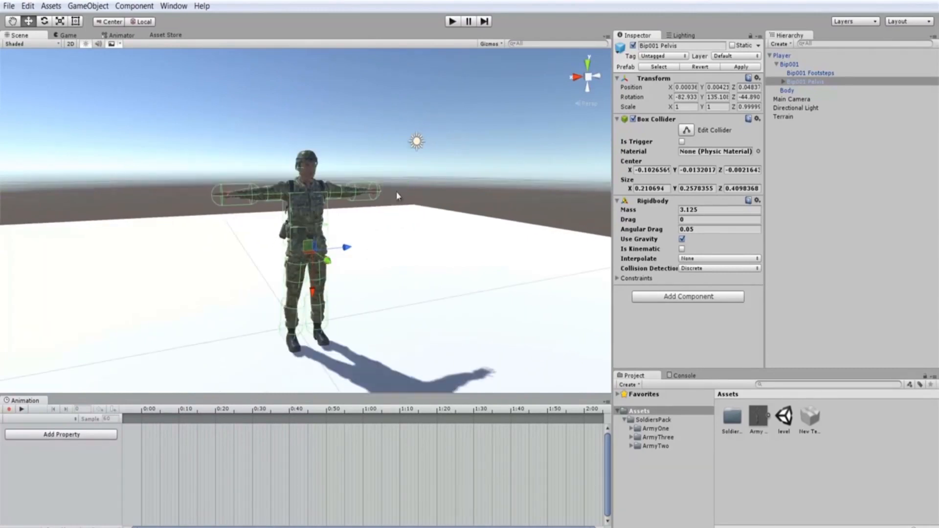
scroll(373, 304, up, 2)
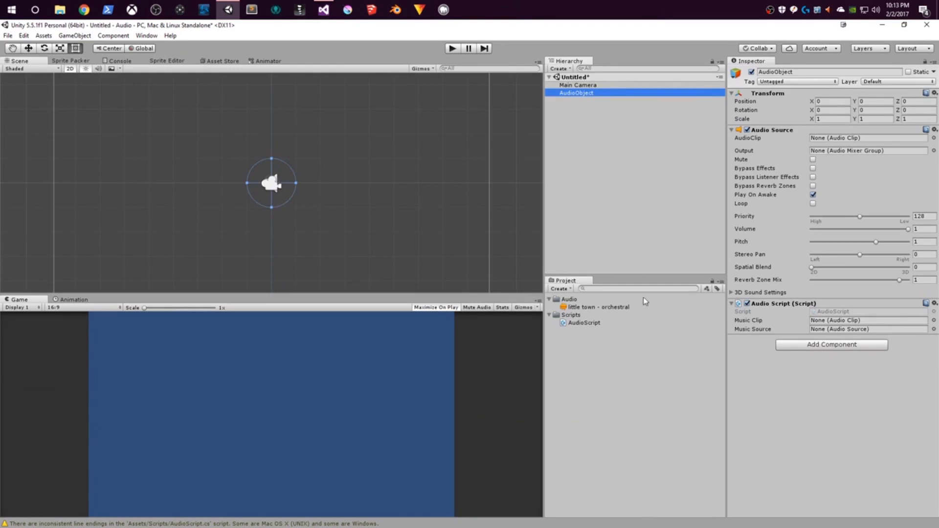
drag(577, 308, 847, 294)
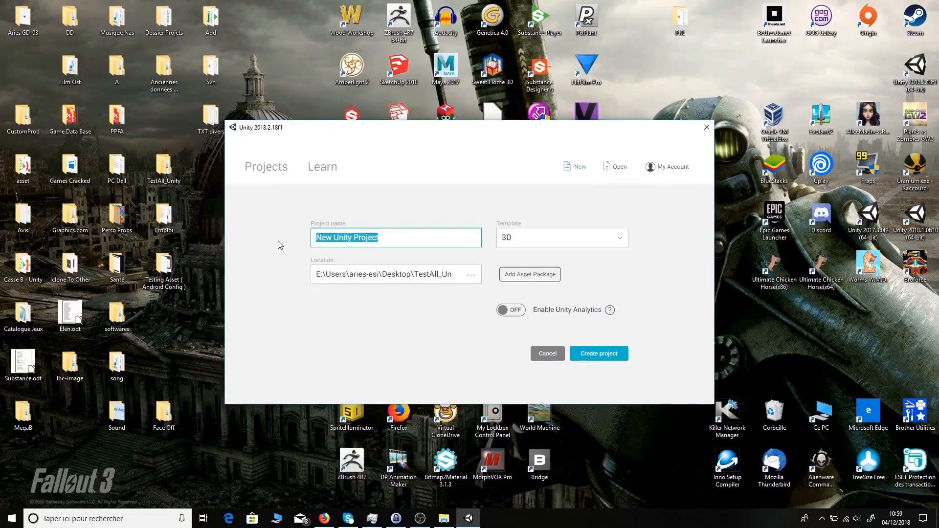
- Name the new 3D project Tuto_Project and bring up the Add Asset Package list
text(Tuto)
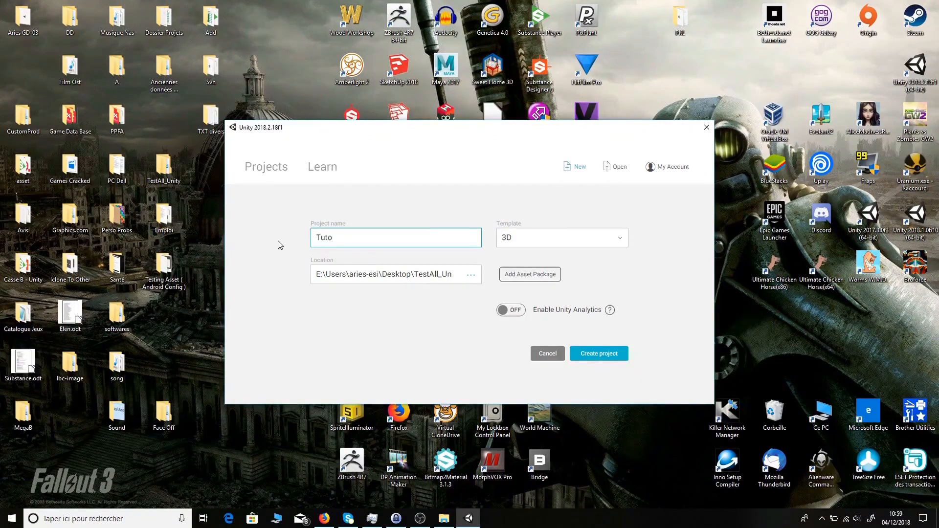
text(_Projec)
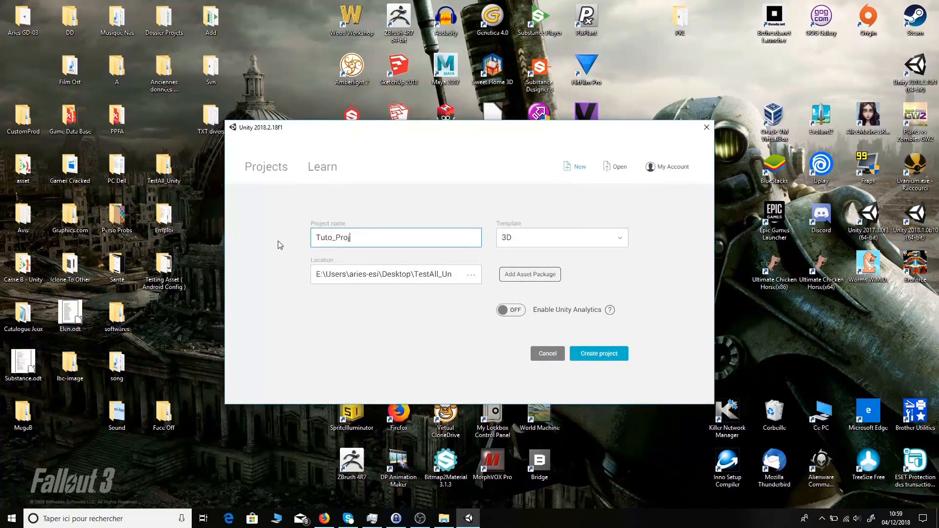
text(t)
click(530, 274)
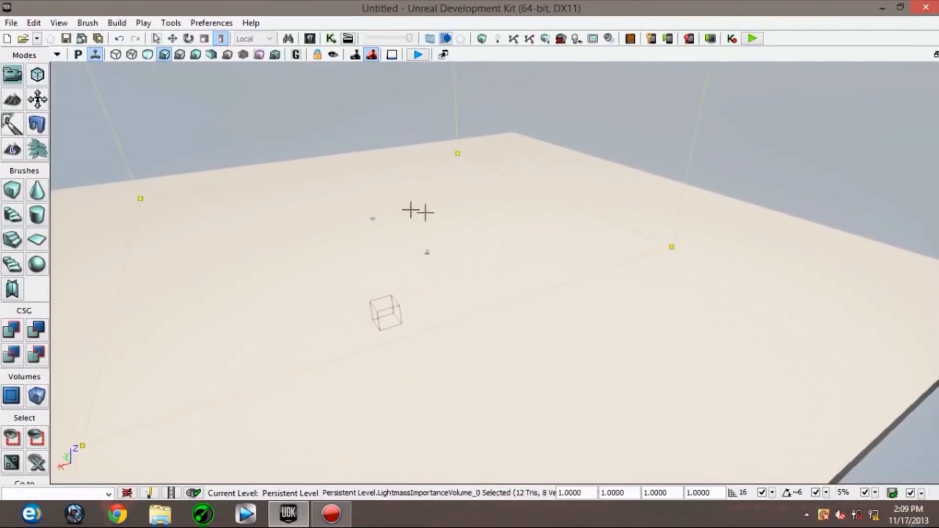
- Orbit the Scene view camera left and back to show more floor around the cube
drag(418, 211, 428, 233)
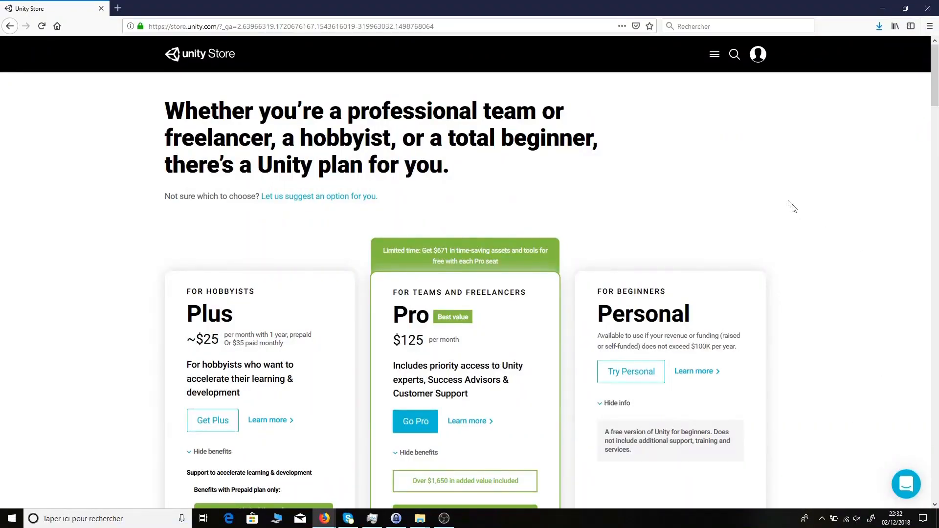
scroll(789, 203, down, 3)
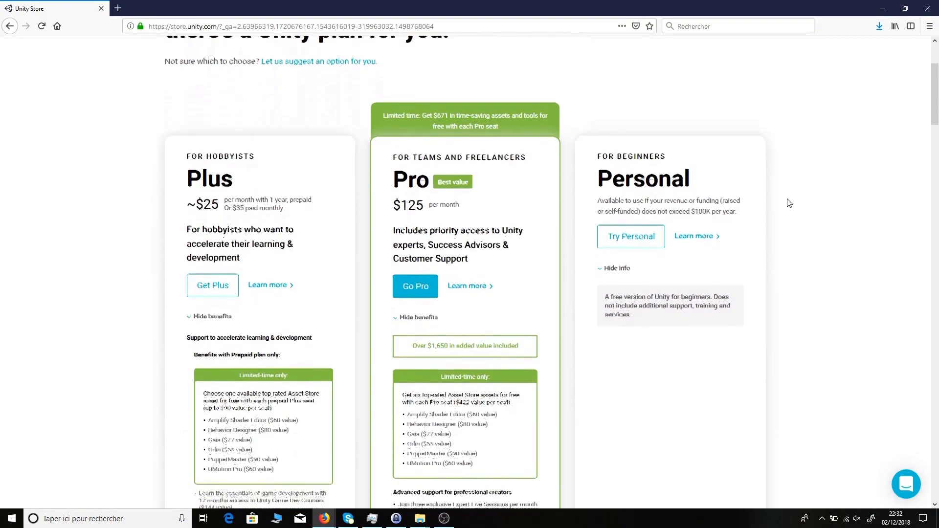
scroll(789, 203, down, 2)
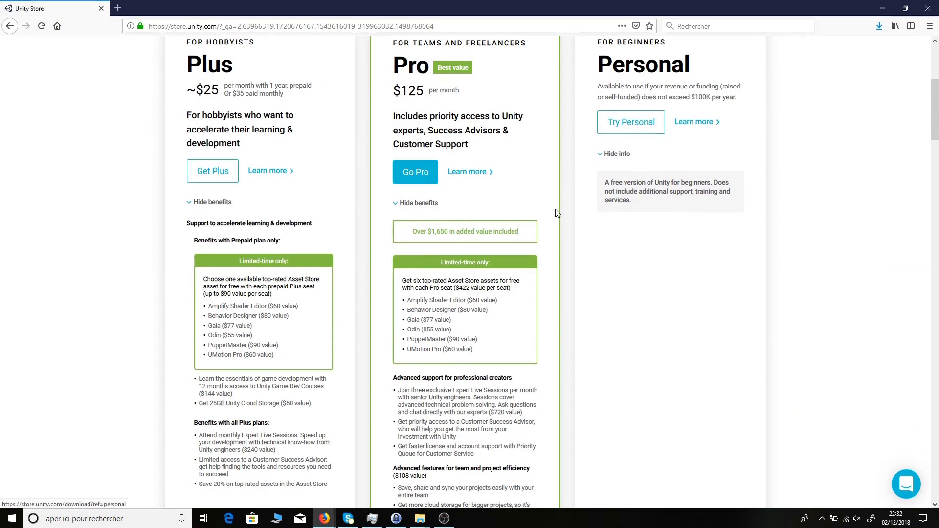
scroll(565, 221, down, 4)
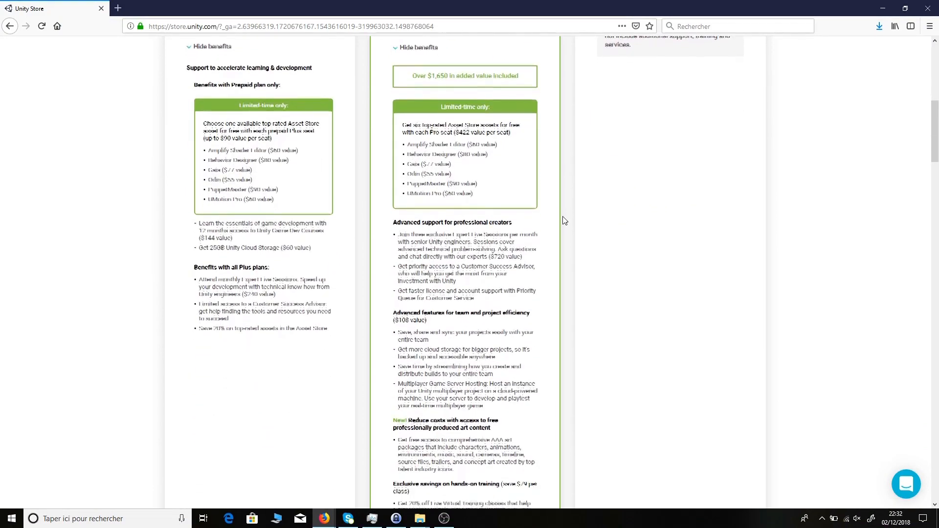
scroll(565, 220, down, 2)
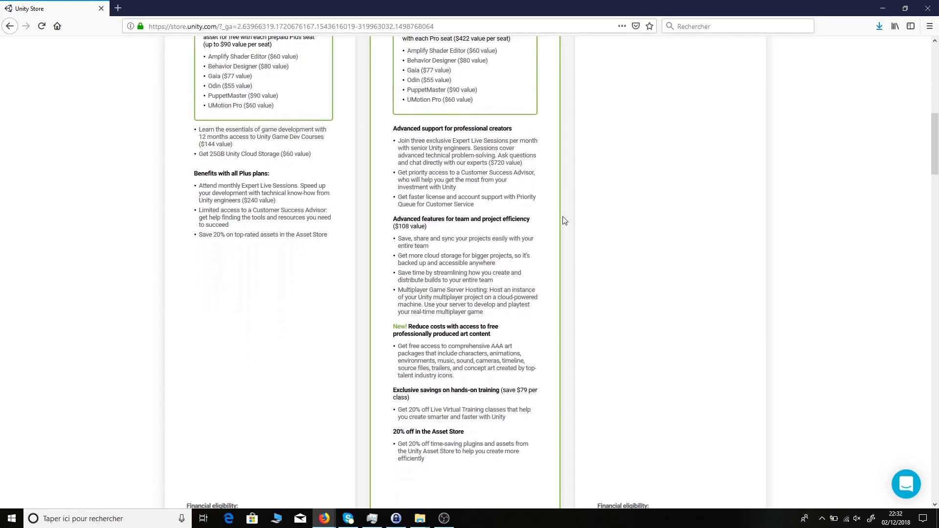
scroll(563, 218, up, 2)
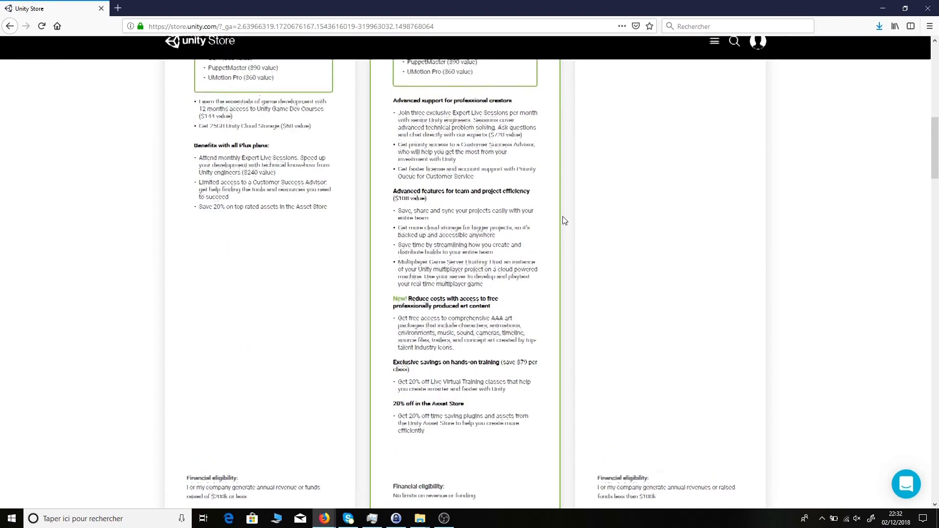
scroll(563, 217, up, 5)
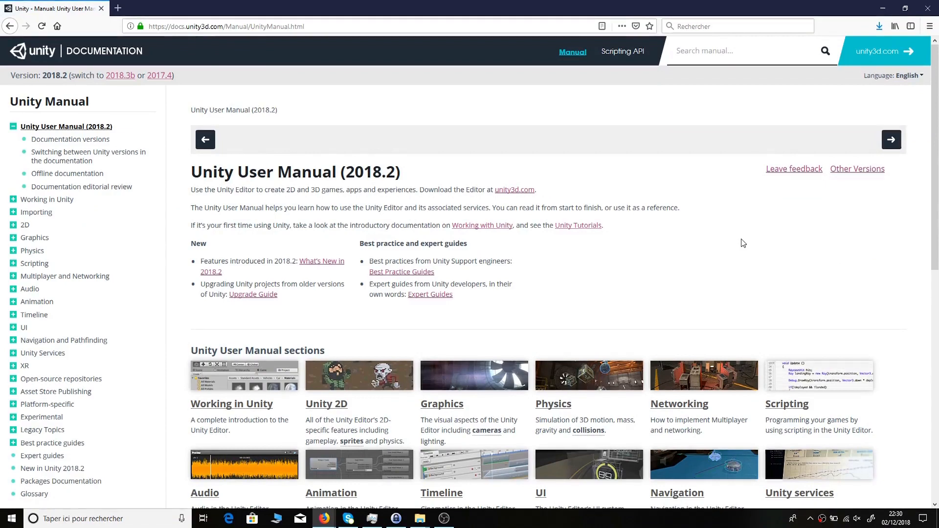
- Go through the Unity 2D manual section and Sprites topics to the Sprite Atlas page
scroll(743, 243, down, 2)
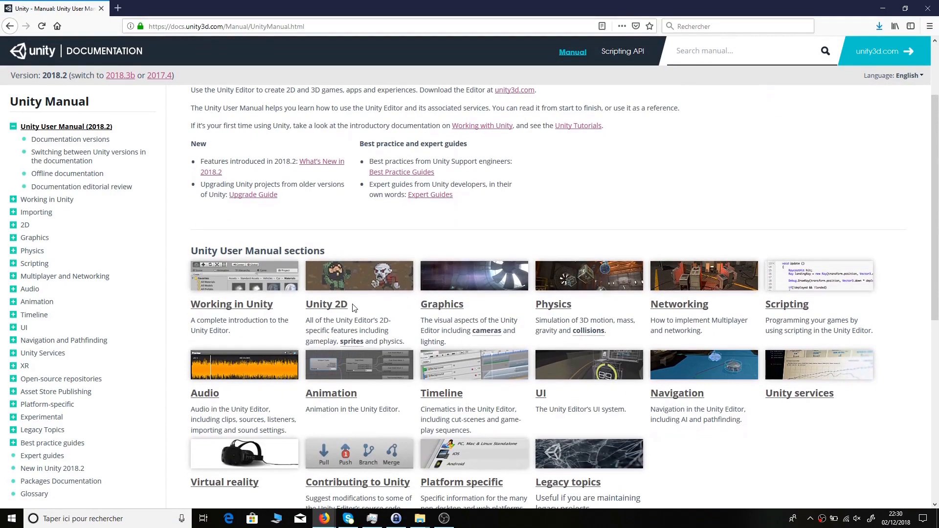
click(343, 309)
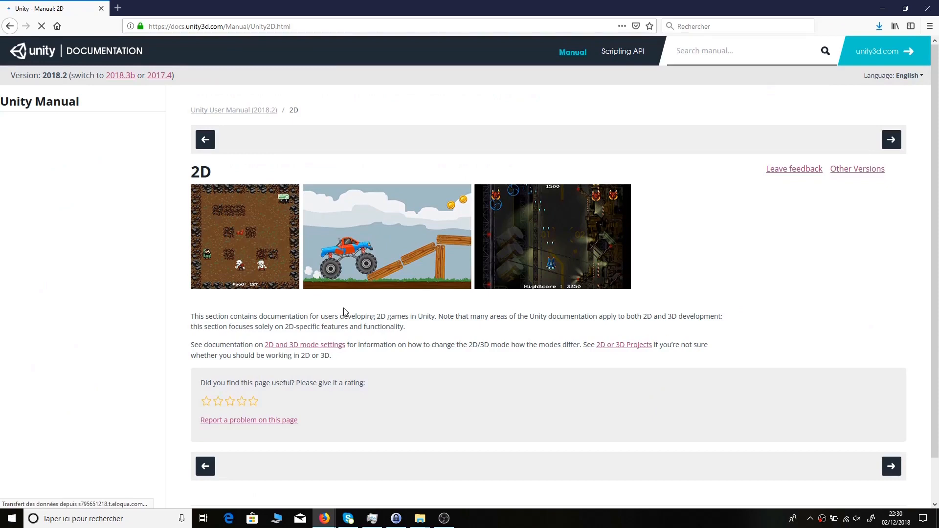
scroll(478, 320, down, 2)
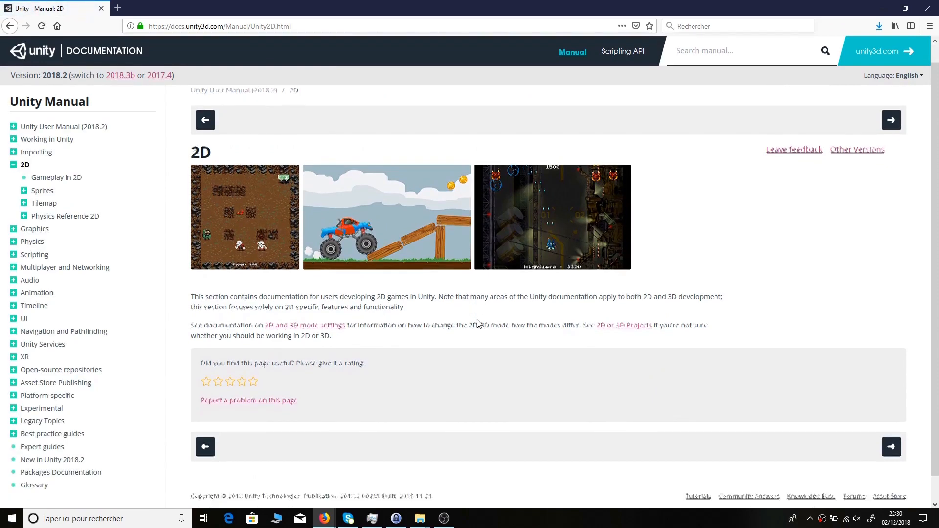
click(24, 191)
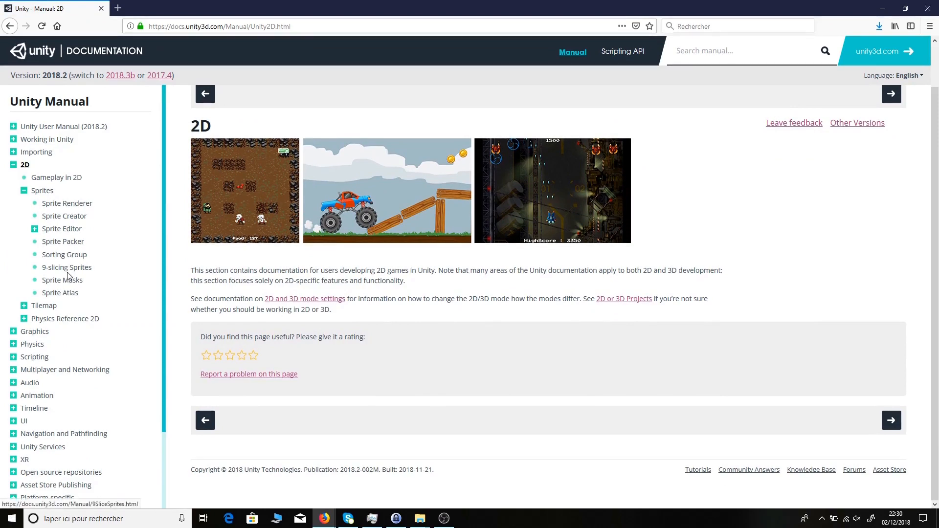
click(66, 296)
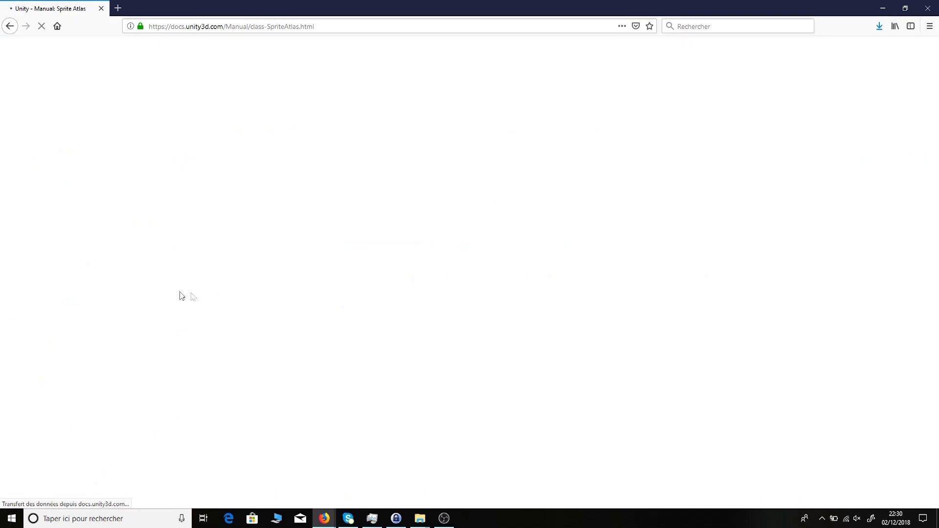
scroll(444, 278, down, 4)
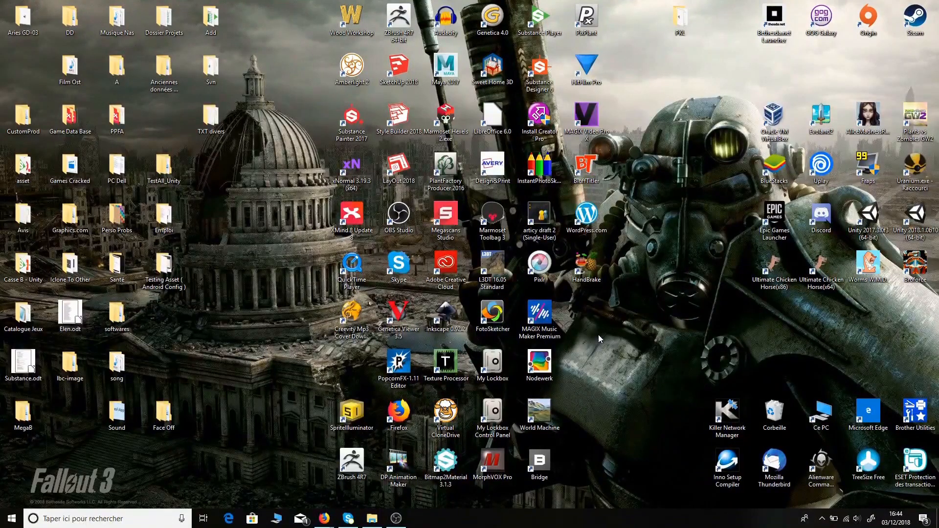
- Bring Firefox forward and open the Obtenir Unity link in a new tab
mouse_move(329, 522)
click(377, 472)
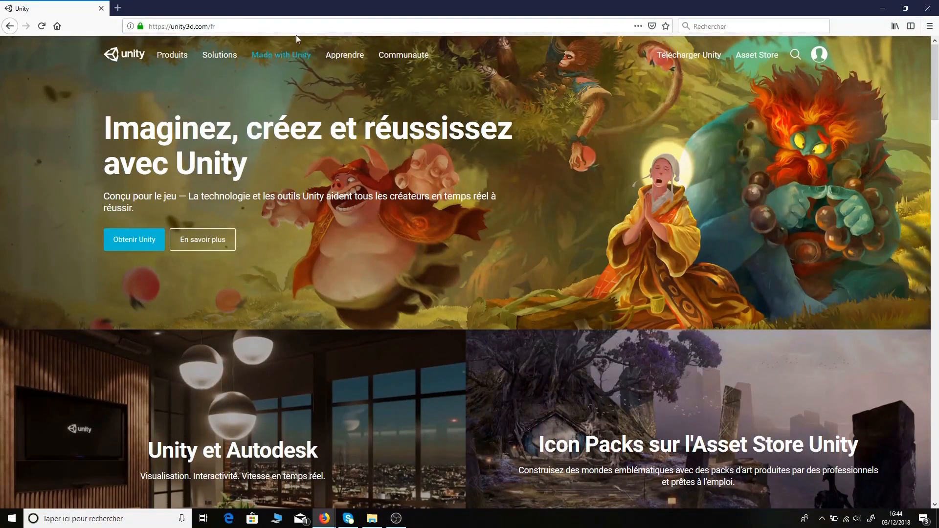
scroll(453, 168, down, 8)
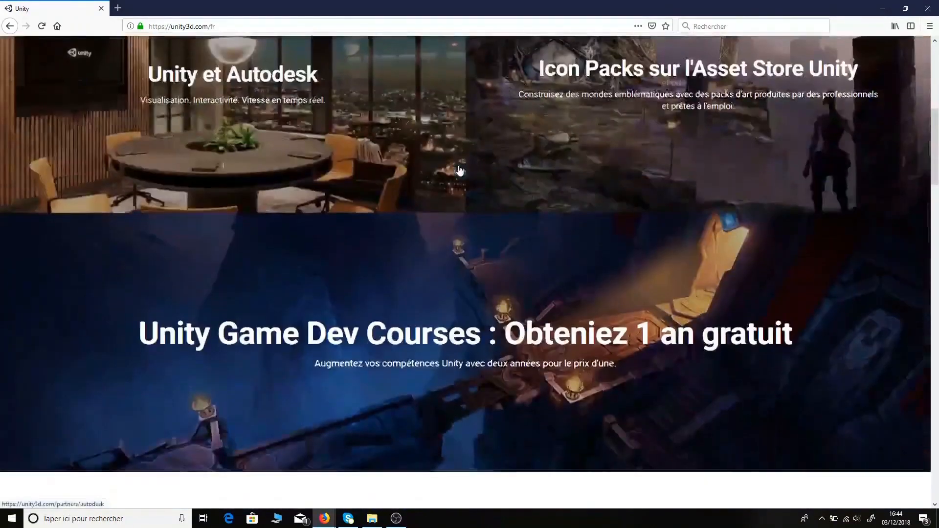
scroll(460, 212, down, 2)
scroll(460, 215, up, 10)
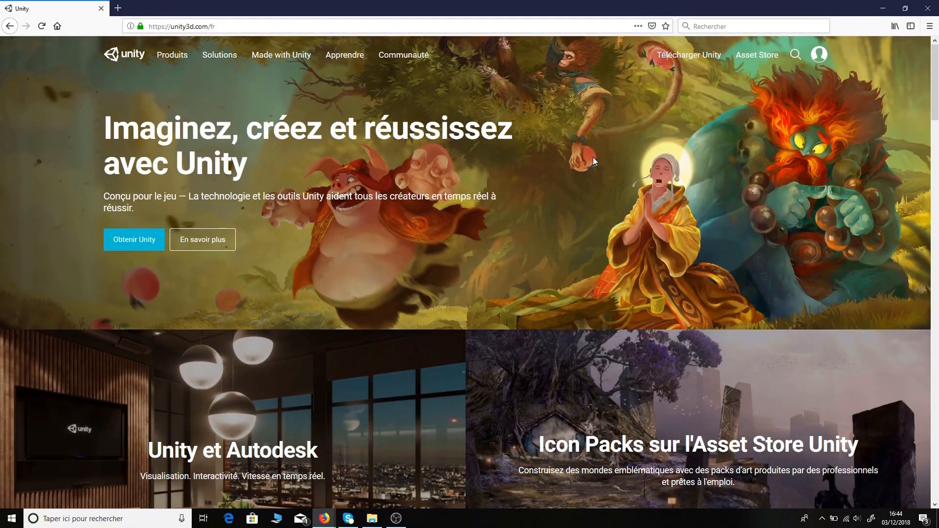
right_click(131, 238)
click(176, 242)
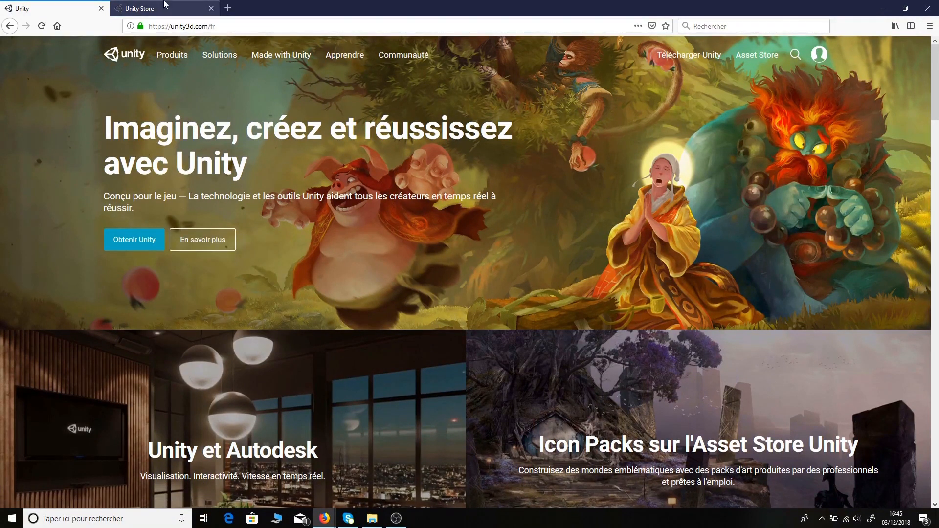
- Switch to the Unity Store tab, compare the plan cards and pick Try Personal
key(ctrl+Tab)
scroll(73, 202, down, 3)
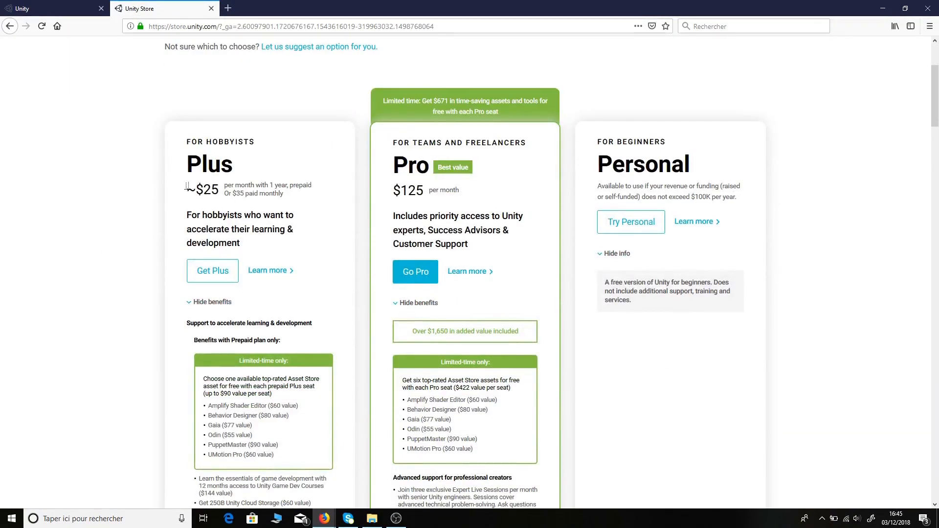
scroll(142, 211, down, 3)
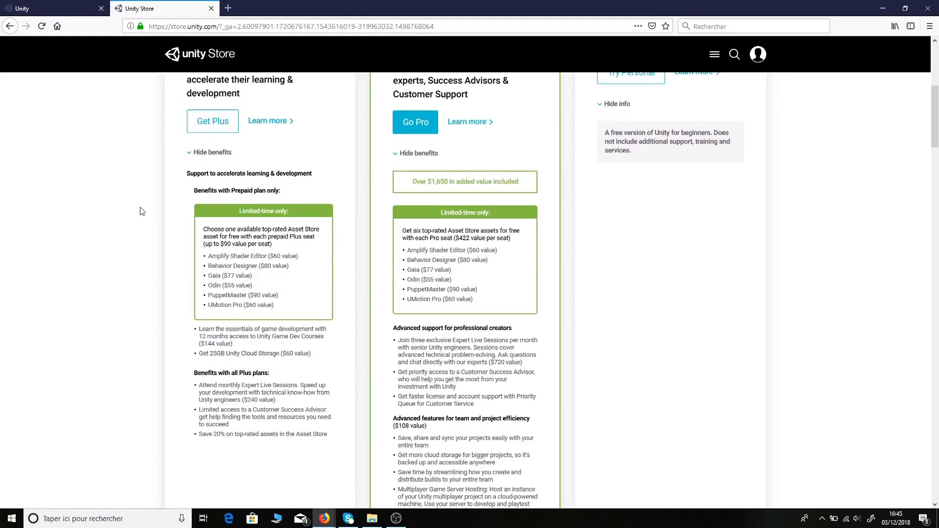
scroll(142, 212, up, 4)
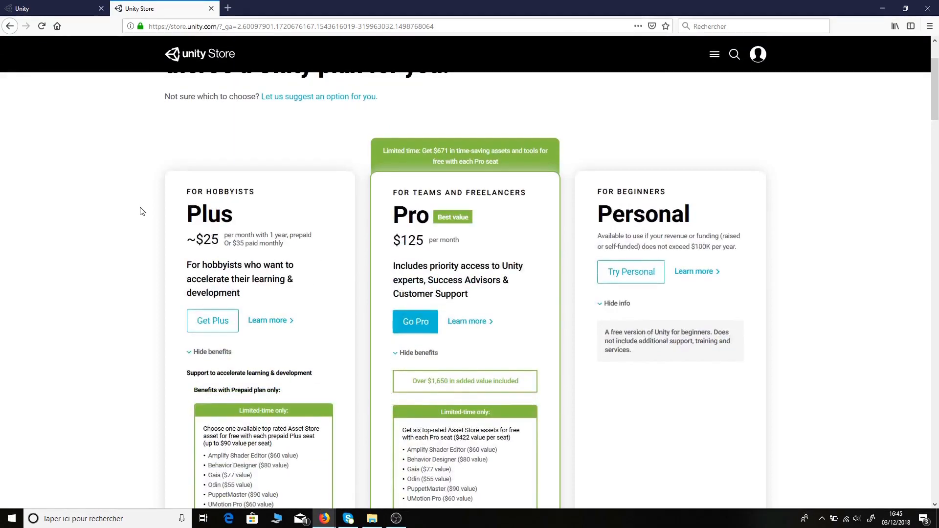
scroll(142, 211, up, 2)
scroll(142, 211, down, 3)
scroll(140, 210, down, 1)
scroll(141, 209, up, 2)
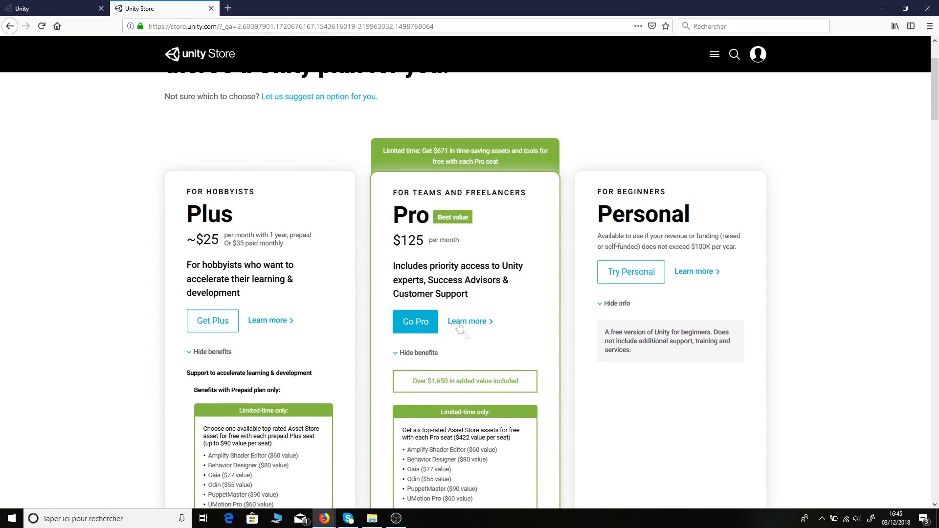
click(636, 273)
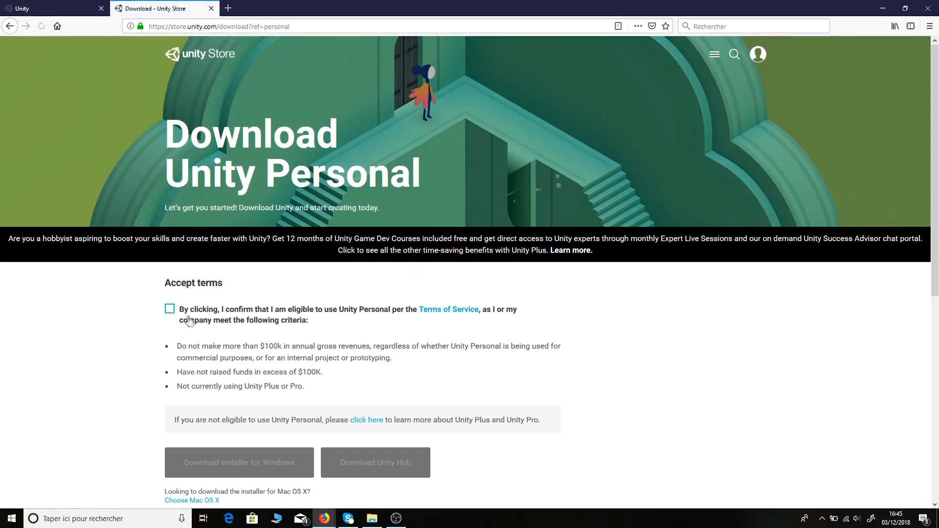
- Accept the Personal terms, request the Windows installer, then cancel the save prompt
click(169, 310)
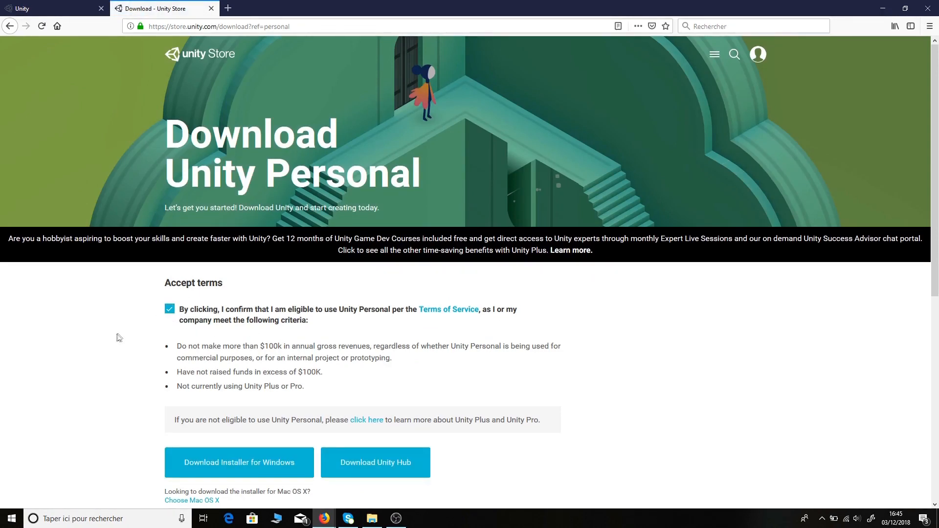
scroll(93, 374, down, 1)
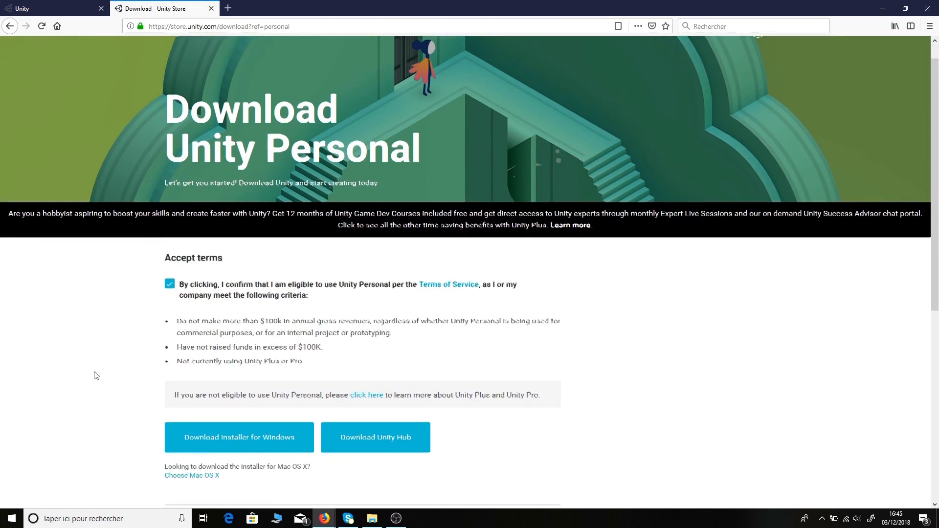
scroll(147, 272, down, 1)
click(248, 372)
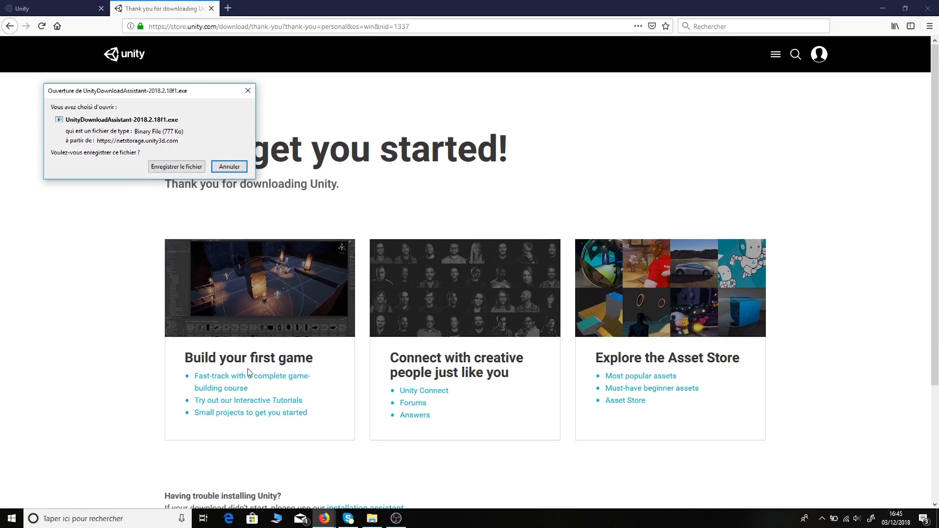
click(230, 167)
- Close the thank-you tab and search Ecosia for 'unity update' in a new tab
click(211, 8)
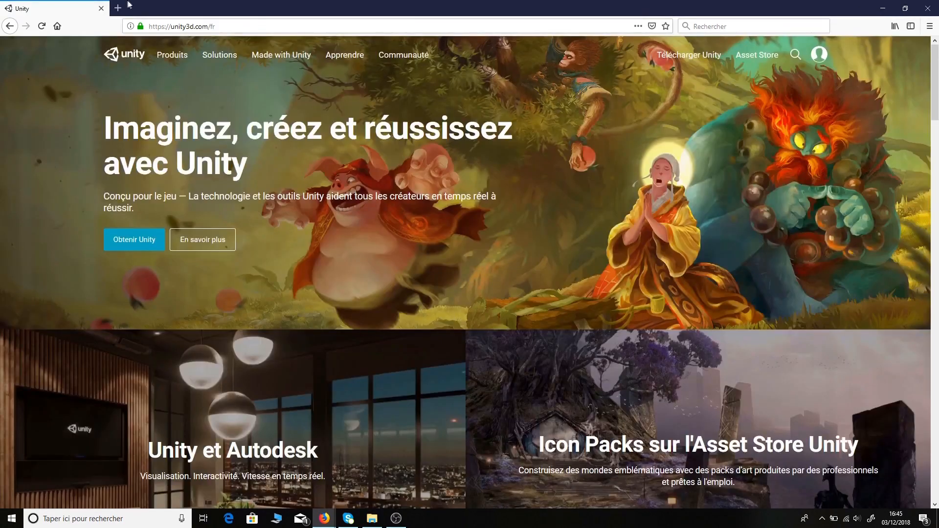
click(121, 7)
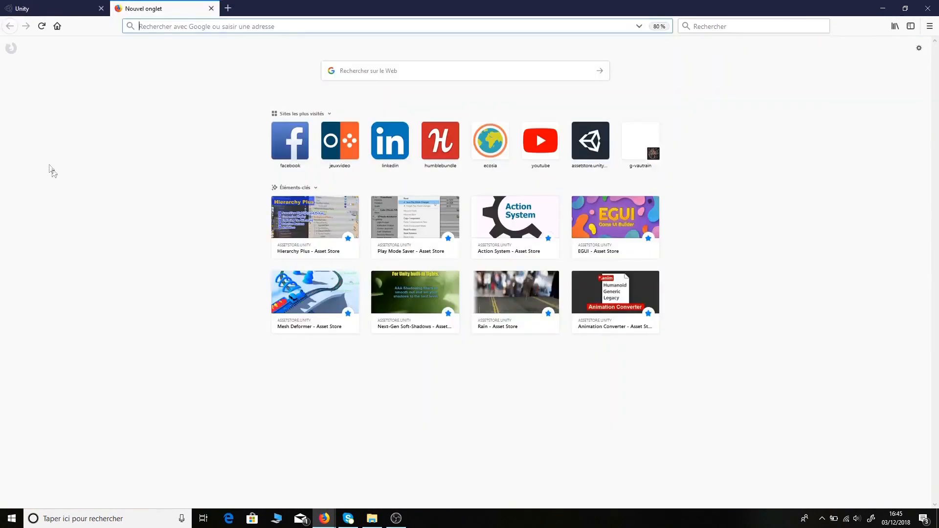
click(486, 154)
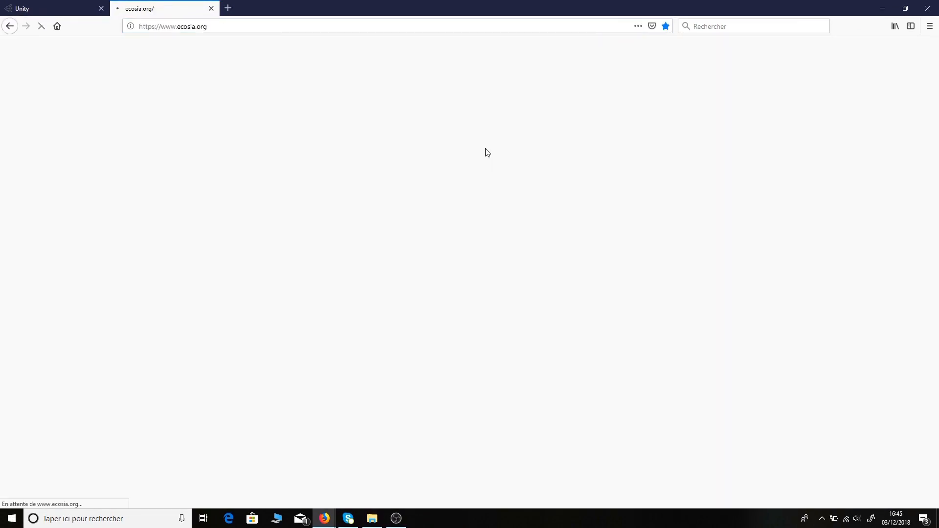
text(u)
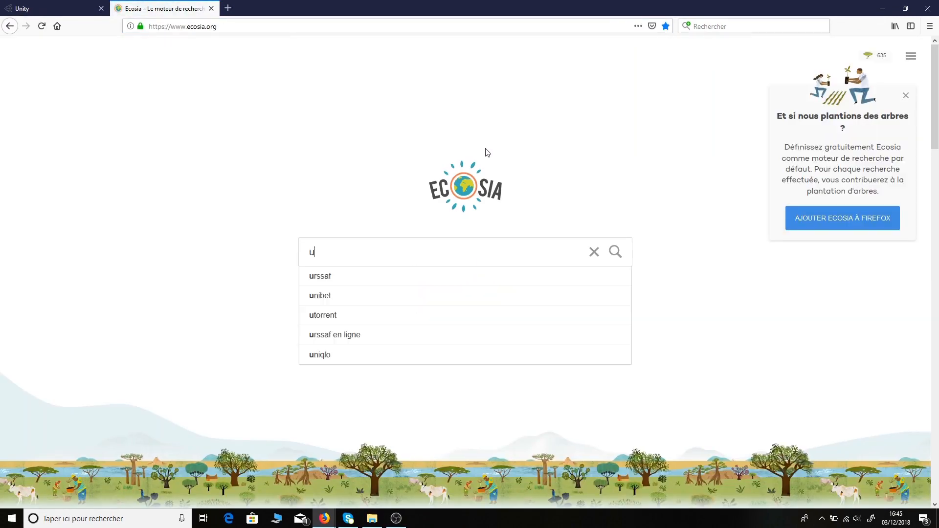
text(nity last)
key(BackSpace)
key(BackSpace)
key(BackSpace)
key(BackSpace)
text(upsd)
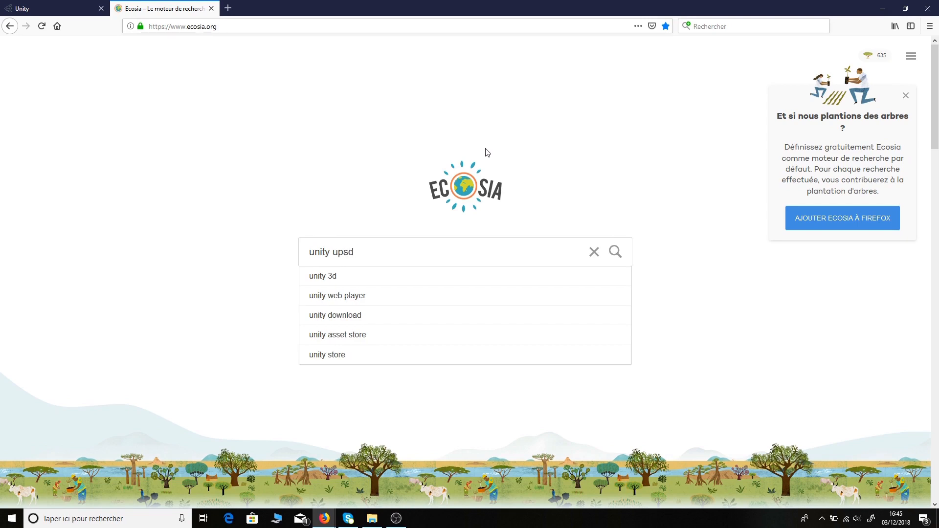
key(BackSpace)
key(Return)
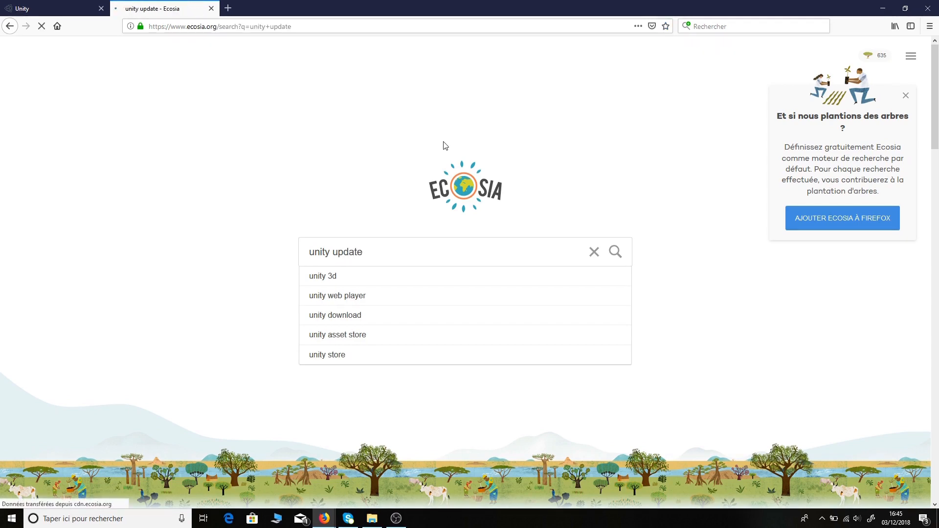
- Open the Unity 2018.2.18 update page, check its platforms, and open older versions in a new tab
click(96, 128)
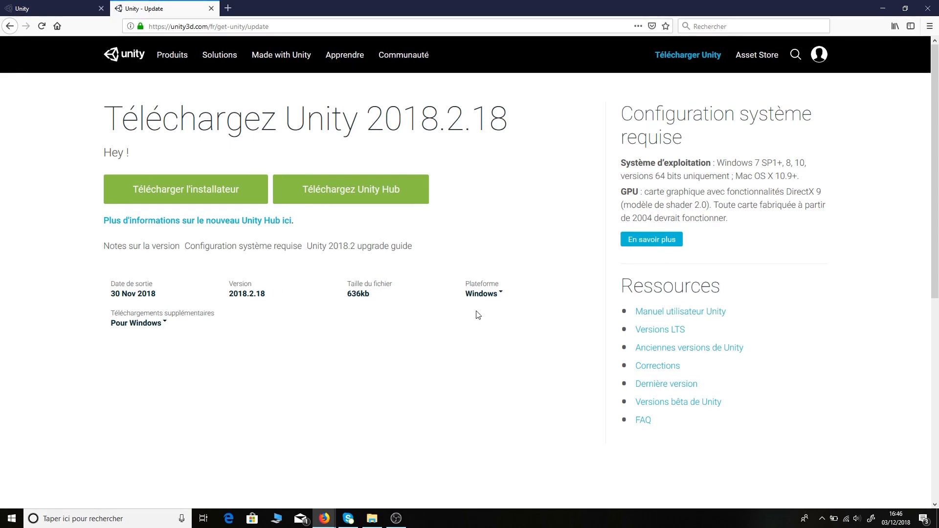
click(501, 293)
click(539, 252)
right_click(715, 348)
click(748, 359)
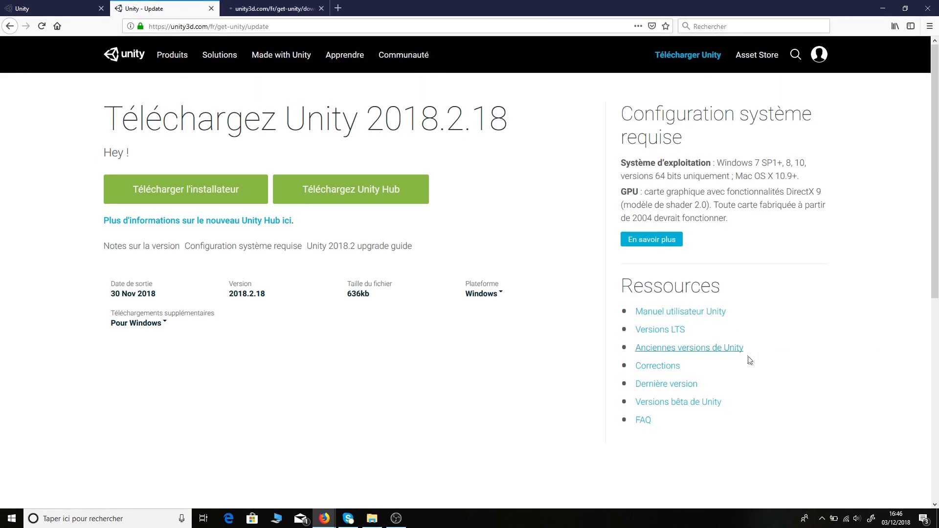
- Browse the Unity download archive's 5.x and 2017.x version lists
click(294, 4)
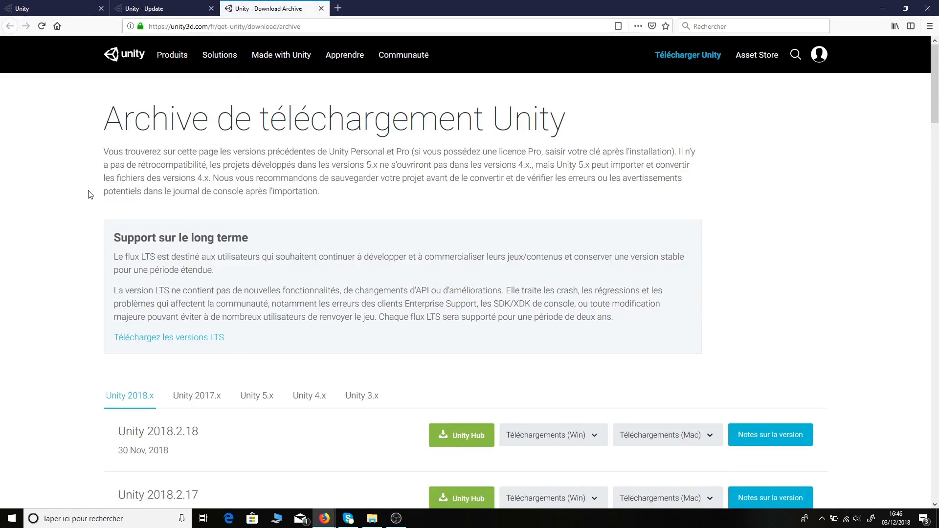
scroll(90, 195, down, 3)
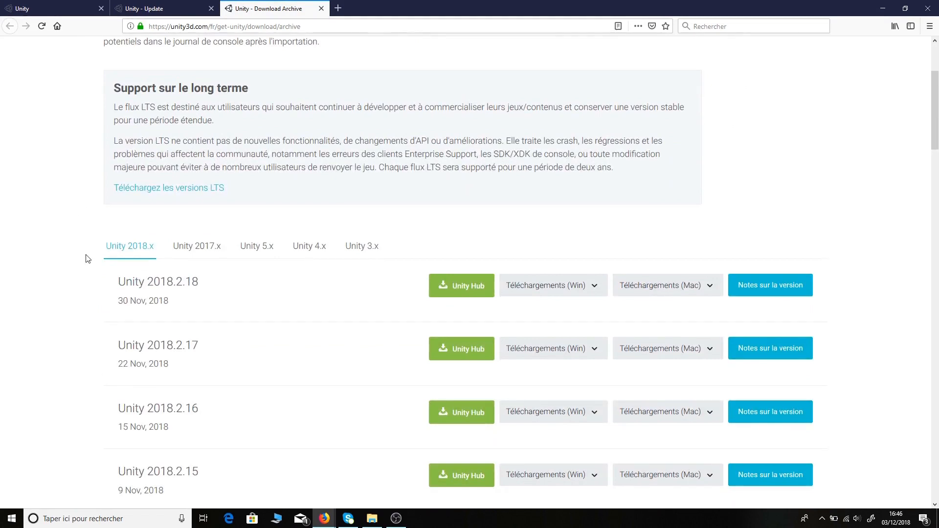
click(263, 248)
click(197, 247)
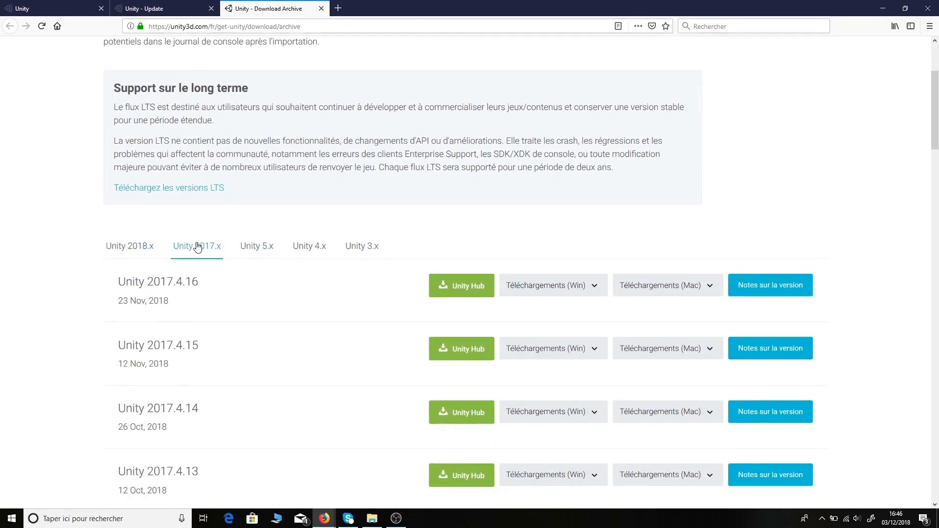
scroll(84, 226, down, 5)
scroll(84, 226, up, 5)
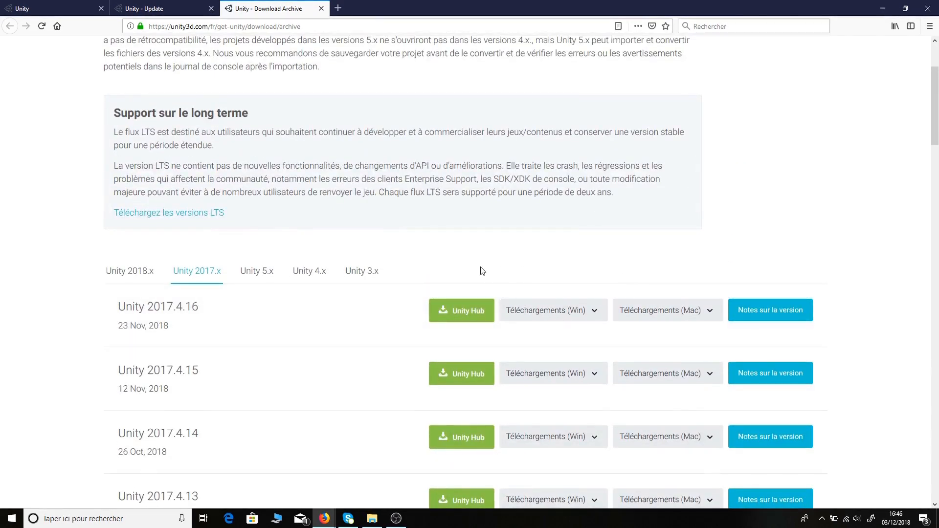
scroll(314, 101, up, 2)
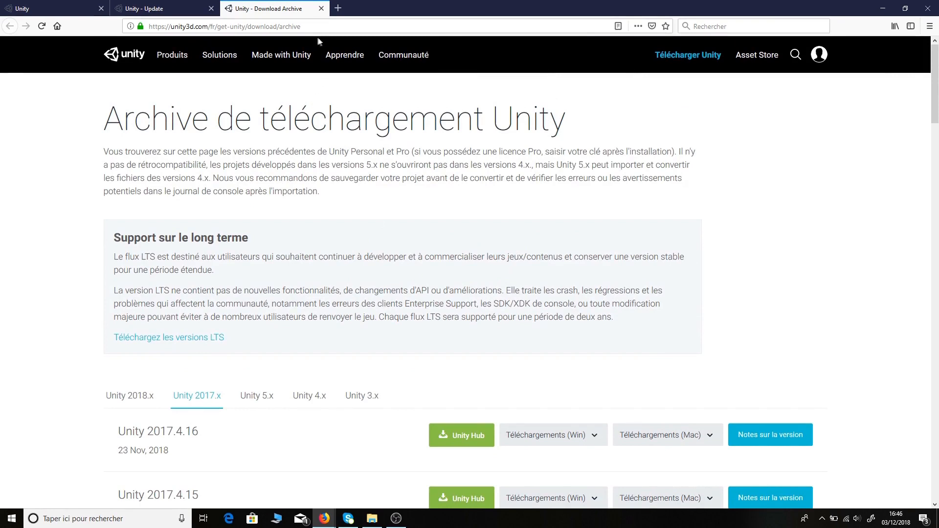
- Close the archive tab, minimise Firefox, and open File Explorer on the downloads folder
click(321, 9)
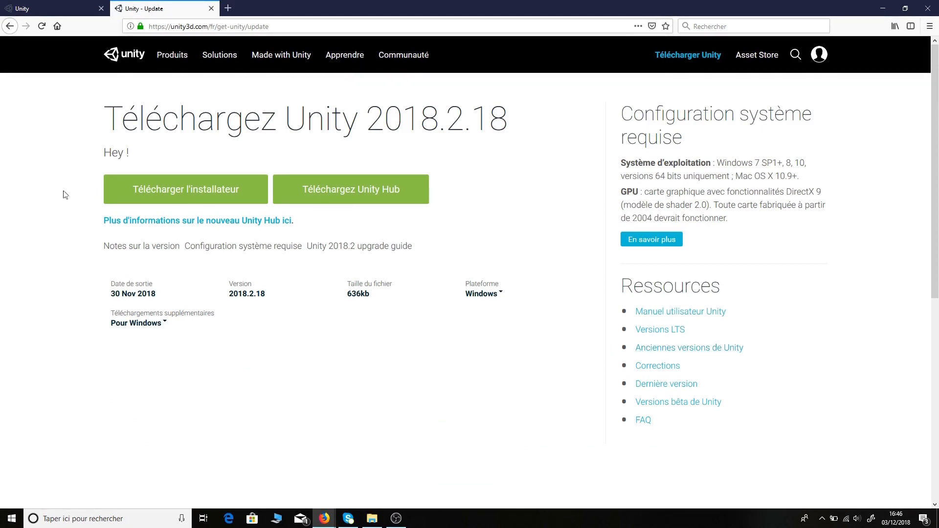
key(super+d)
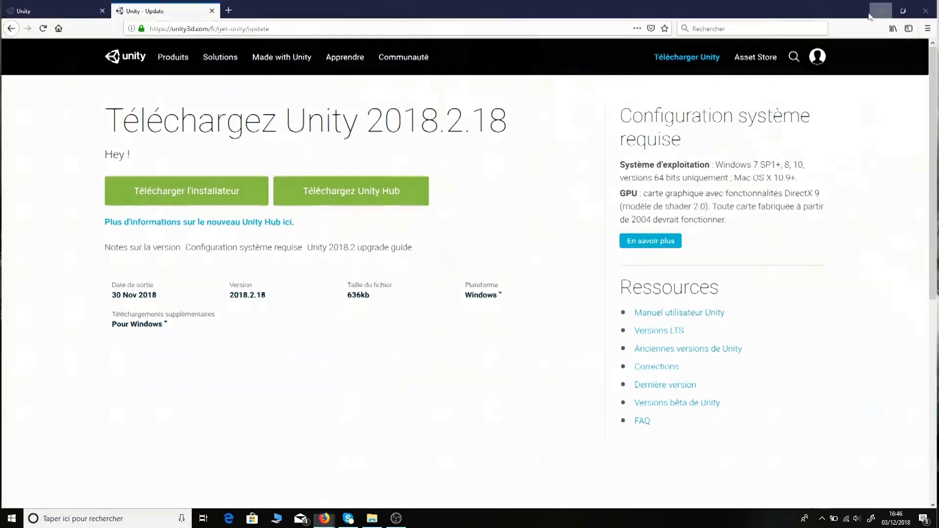
click(372, 519)
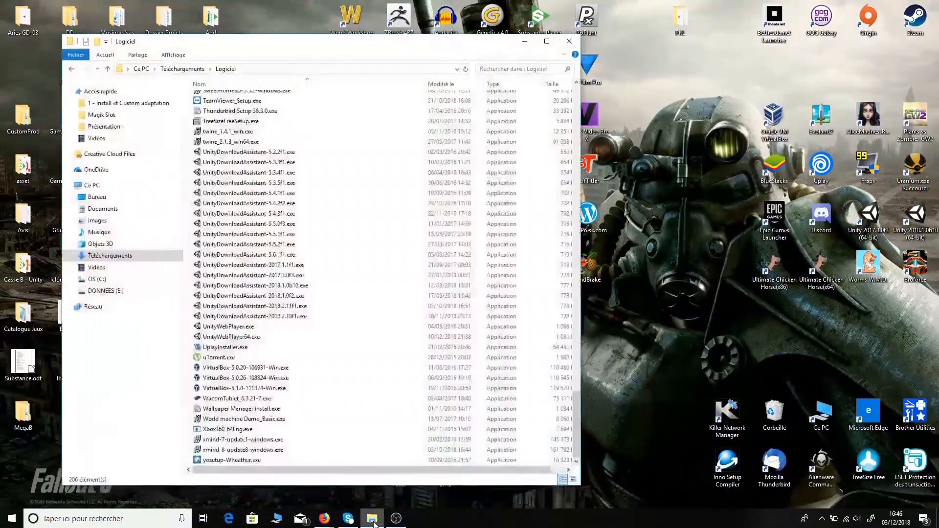
- Run UnityDownloadAssistant-2018.2.18f1.exe from the Logiciel folder
click(288, 318)
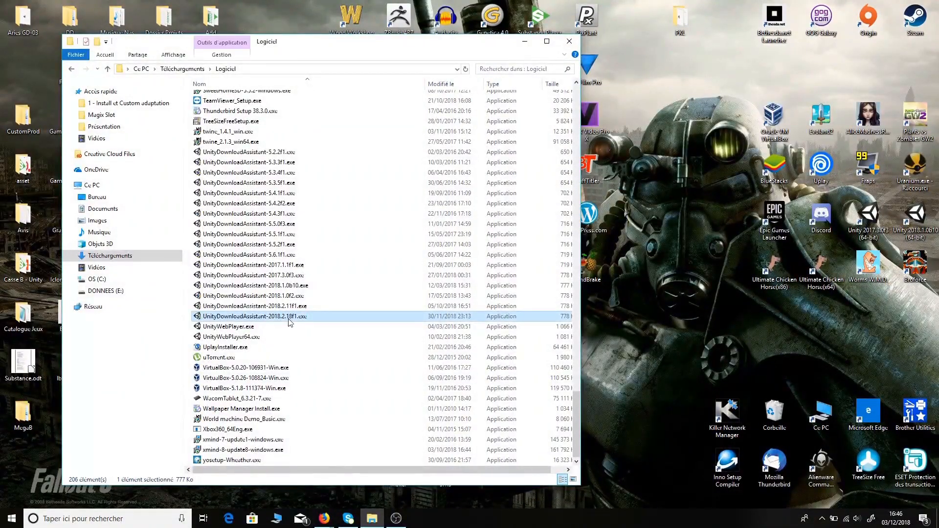
double_click(289, 319)
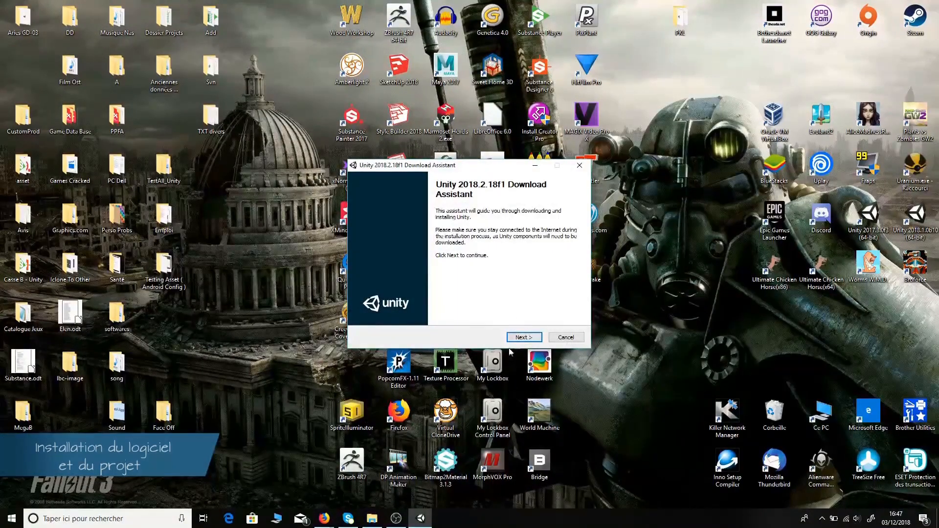
- Accept the Download Assistant licence agreement and proceed to the Choose Components page
click(522, 337)
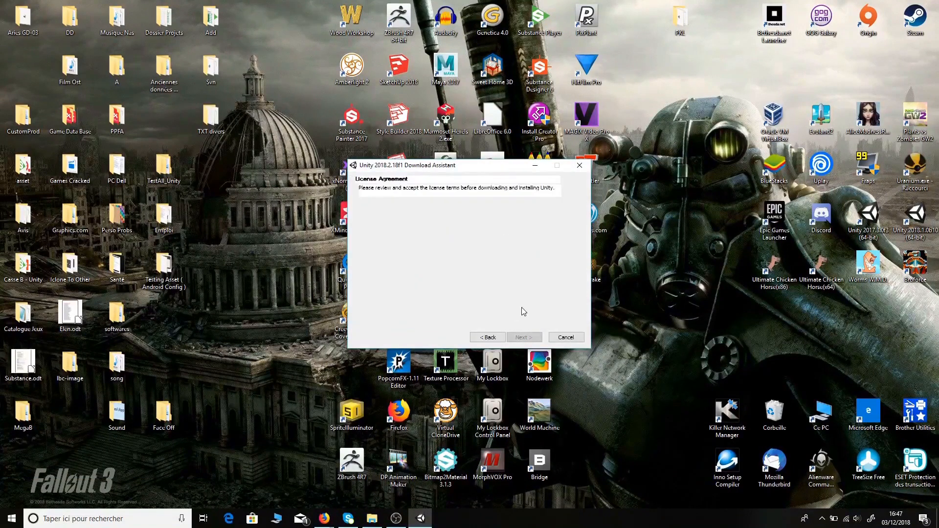
click(362, 308)
click(519, 338)
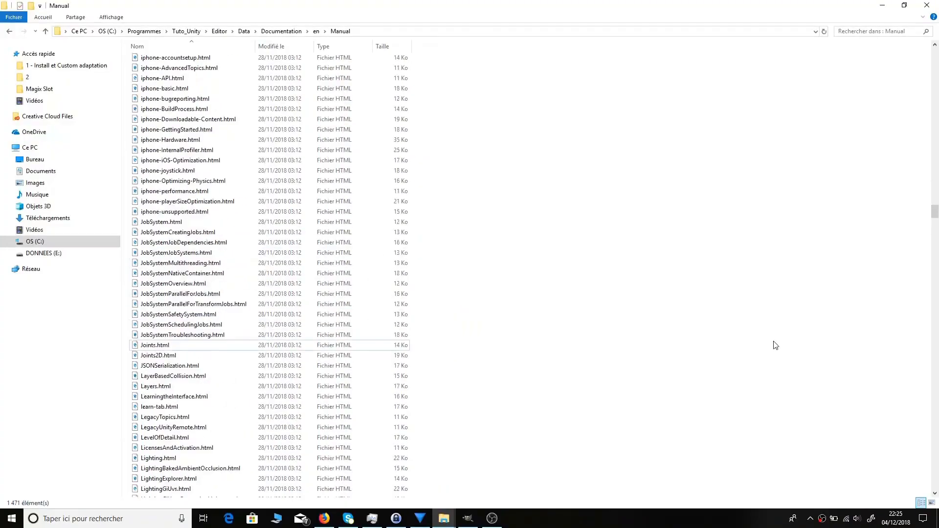
scroll(775, 345, up, 7)
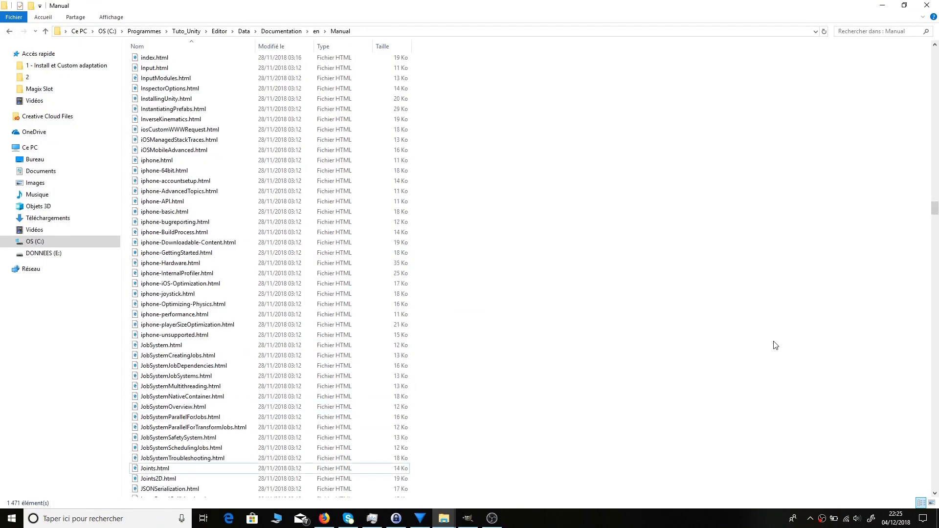
scroll(269, 271, up, 1)
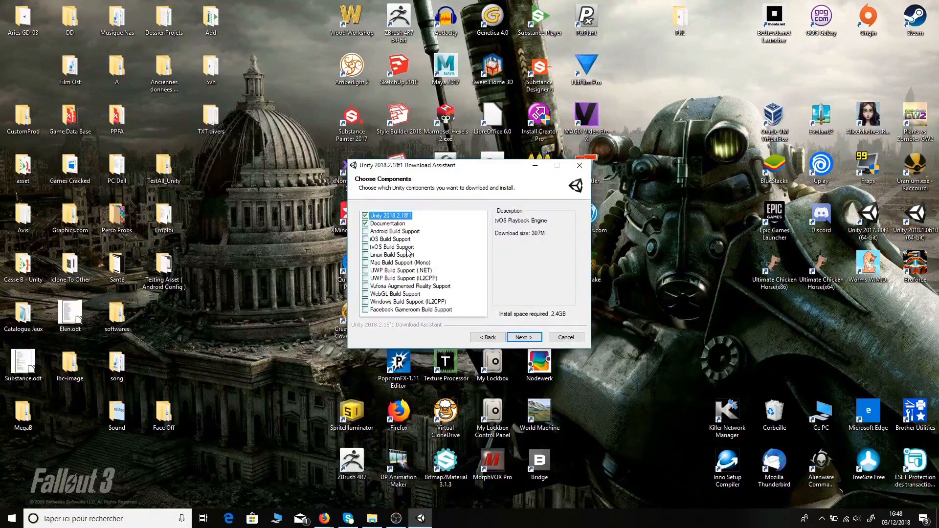
- Untick Documentation and continue to the download and install locations page
click(365, 223)
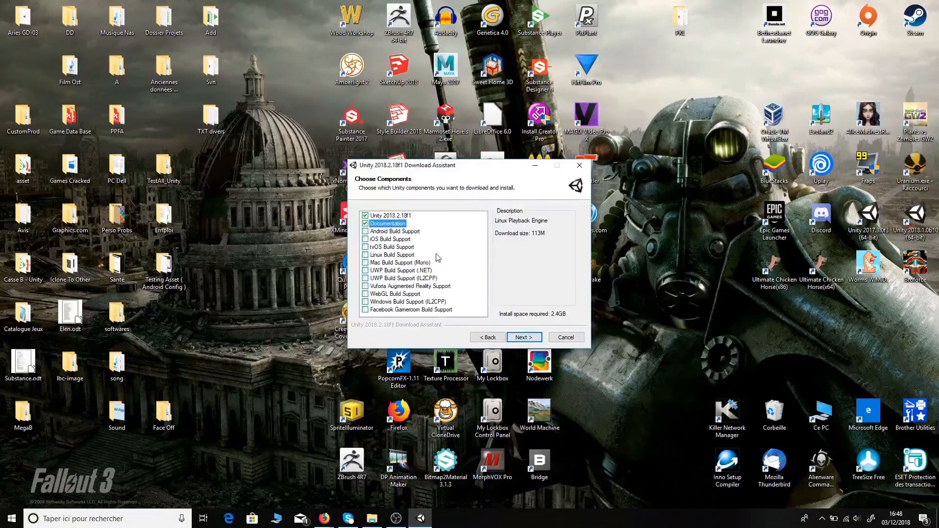
click(524, 338)
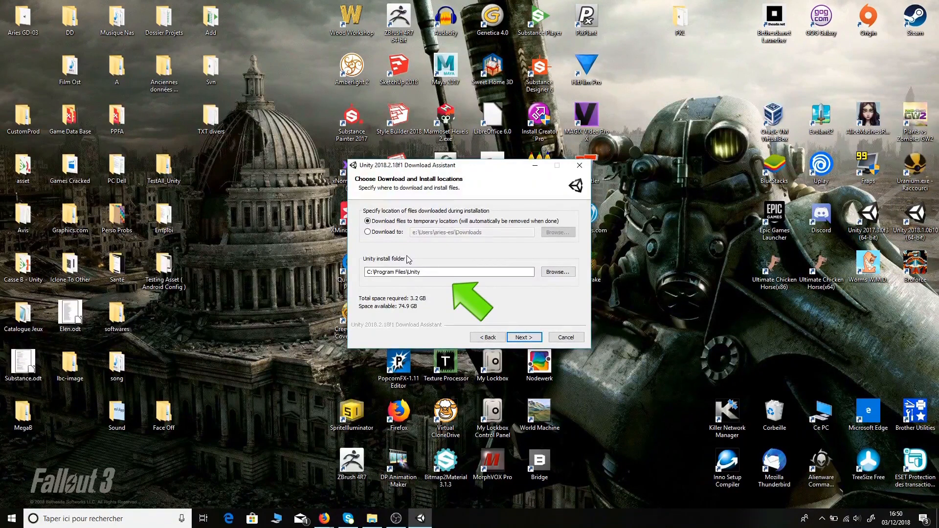
- Look over the older Unity desktop shortcuts and browse Program Files for an install folder
click(913, 223)
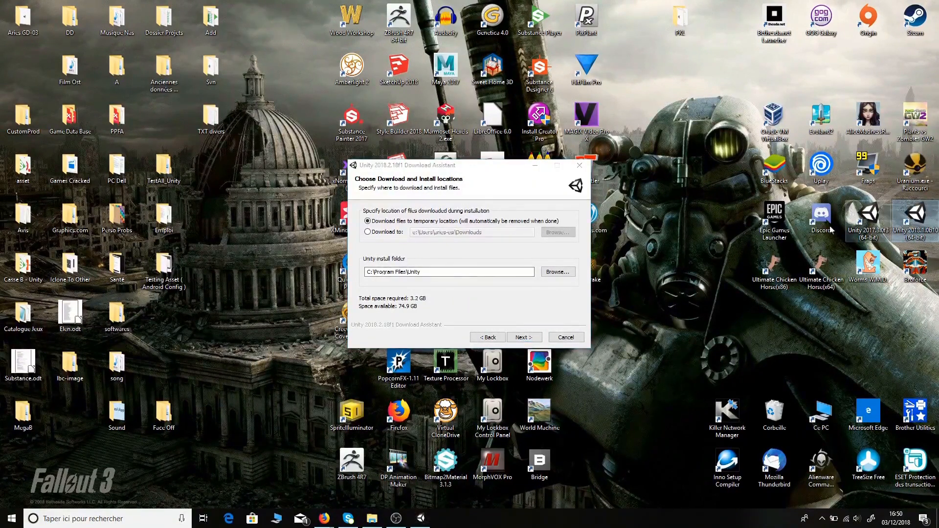
key(Left)
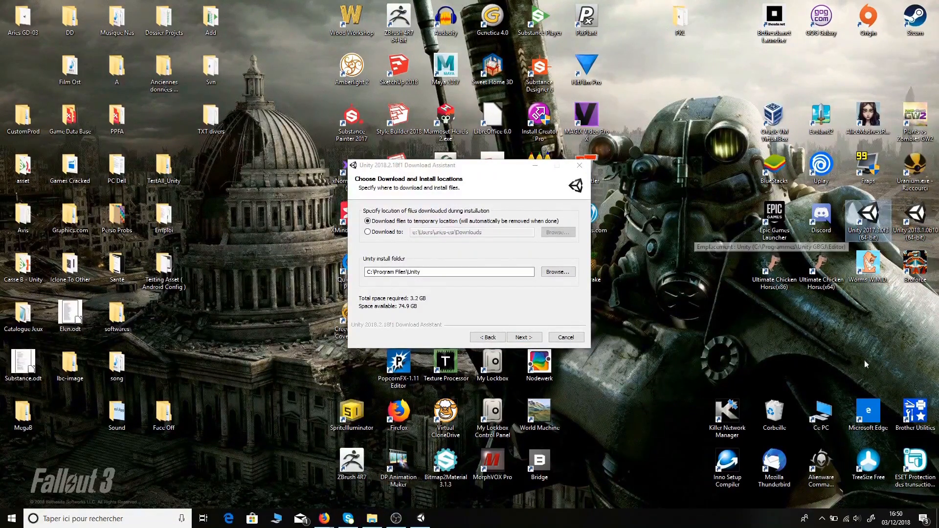
click(557, 273)
scroll(501, 279, down, 7)
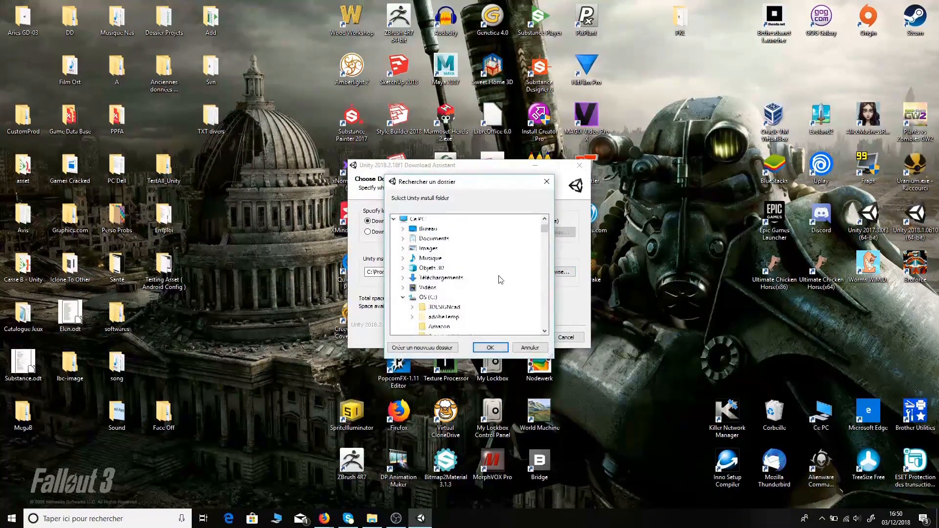
scroll(501, 279, down, 10)
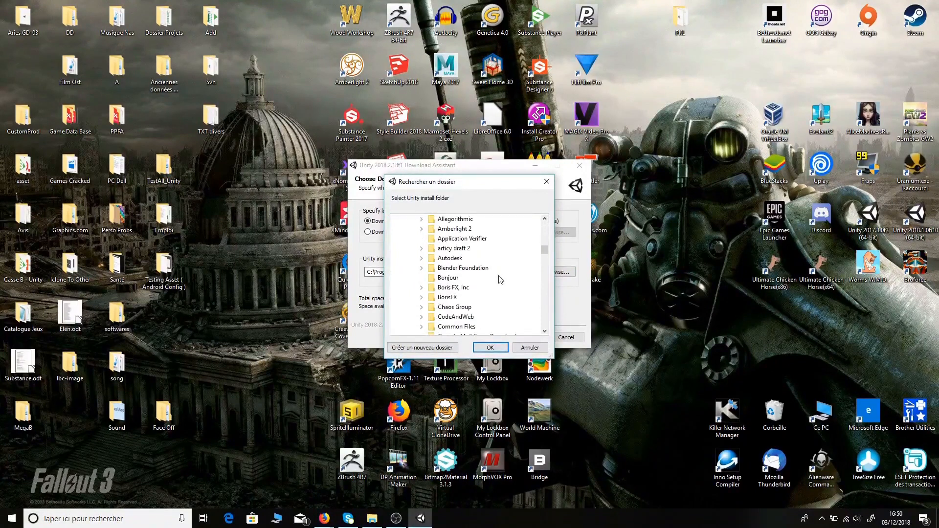
scroll(500, 279, down, 15)
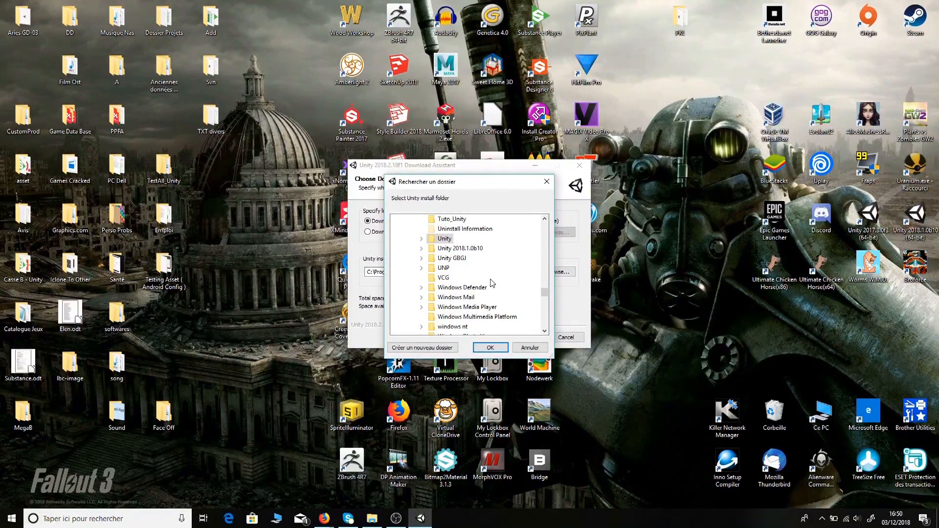
click(465, 248)
- Choose C:\Program Files\Tuto_Unity as the Unity install folder and confirm it
scroll(485, 290, down, 3)
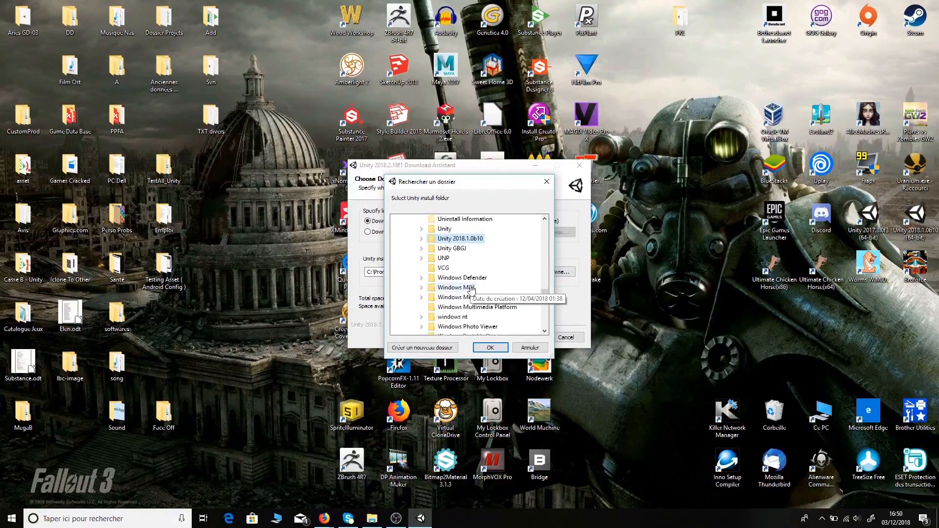
key(Down)
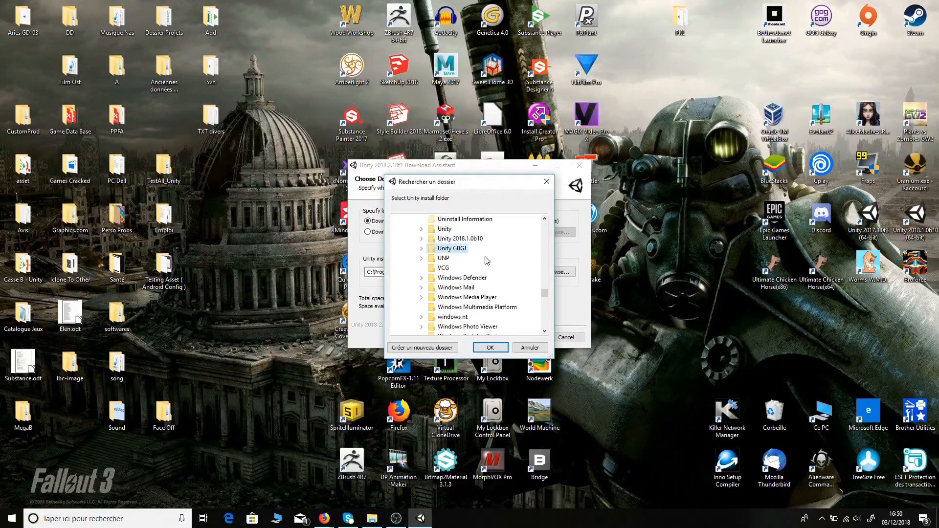
key(Up)
key(Right)
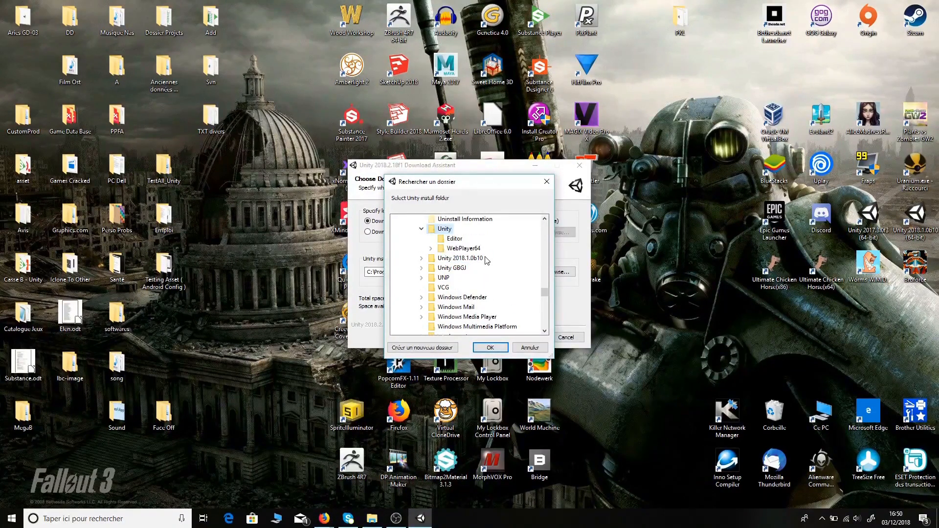
key(Left)
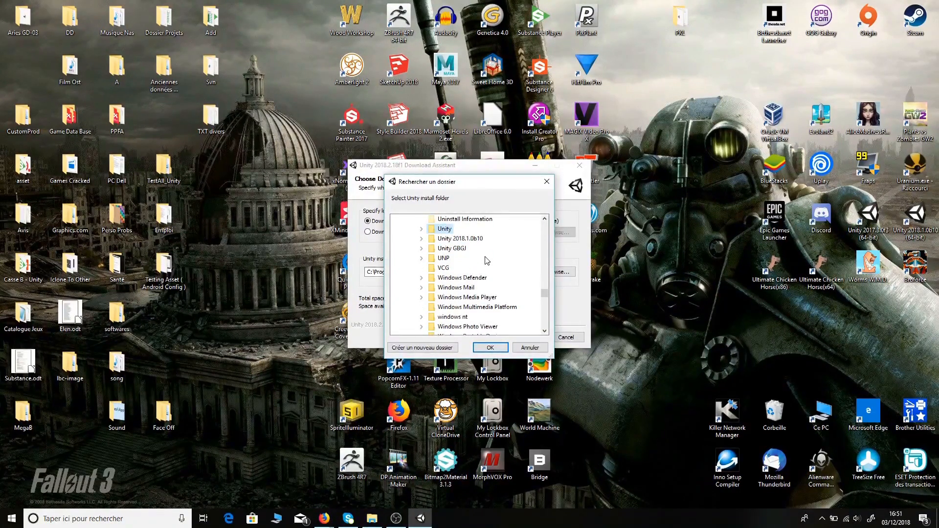
key(Up)
key(Up)
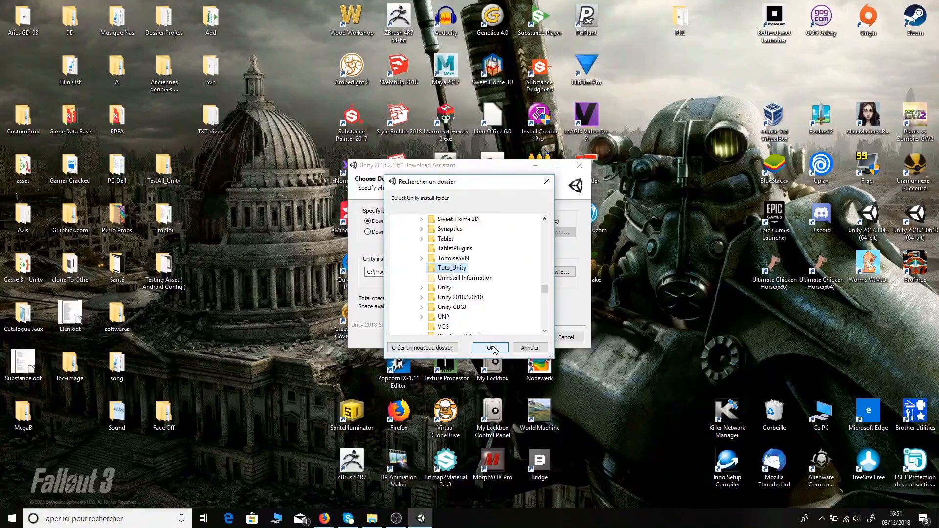
click(491, 348)
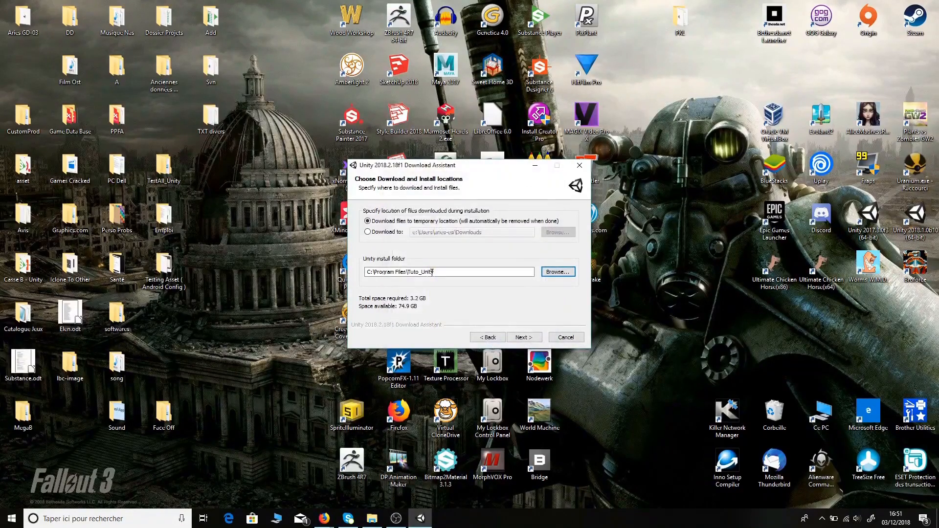
- Start the Unity 2018.2.18f1 installation with the chosen folders
click(521, 338)
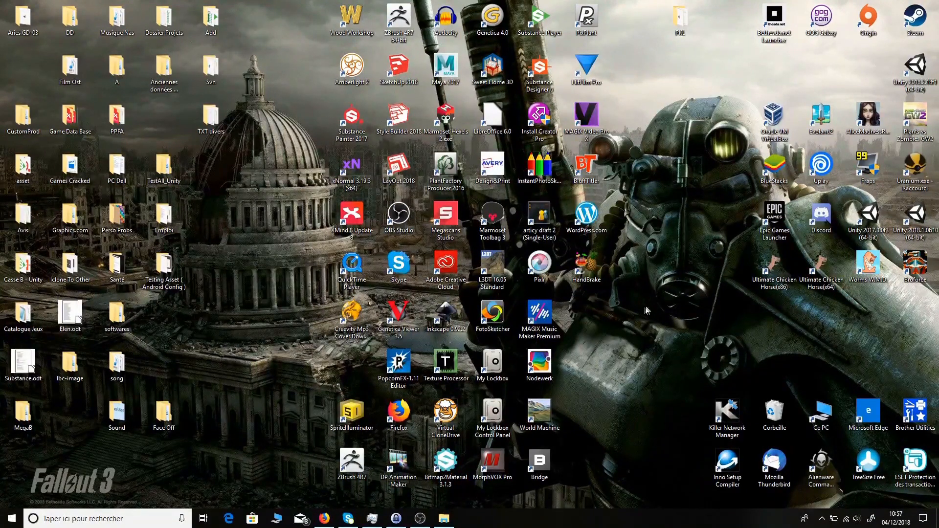
- Launch Unity 2018.2.18f1 from its new desktop shortcut
double_click(916, 73)
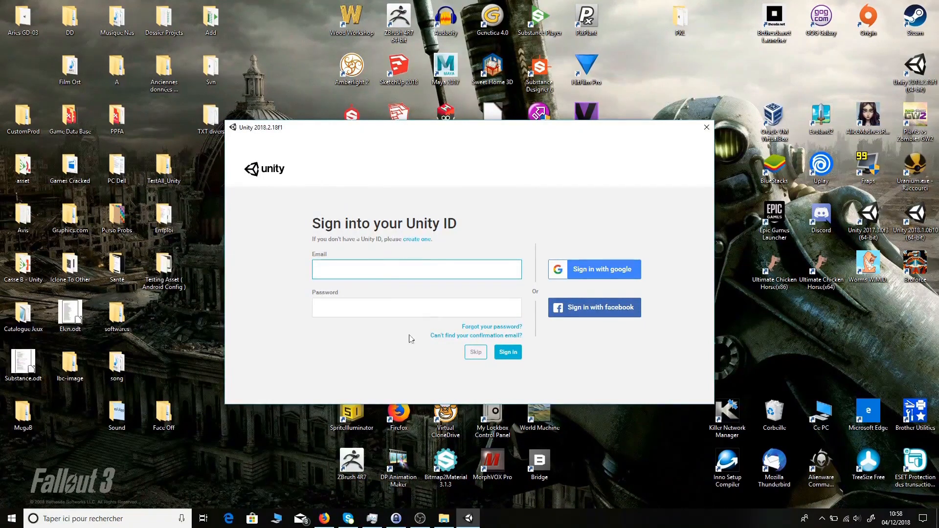
- Return from account creation to the Unity ID sign-in form, enter the account e-mail, and sign in
click(422, 241)
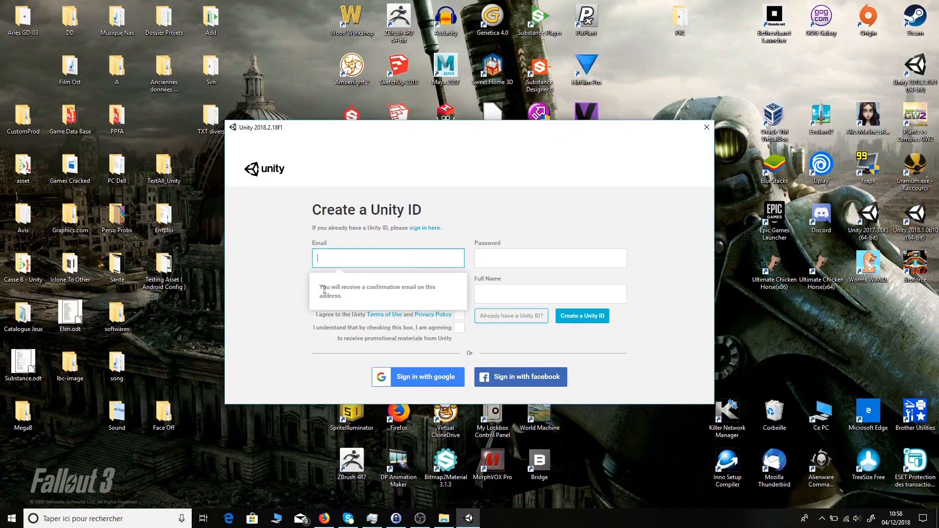
click(517, 258)
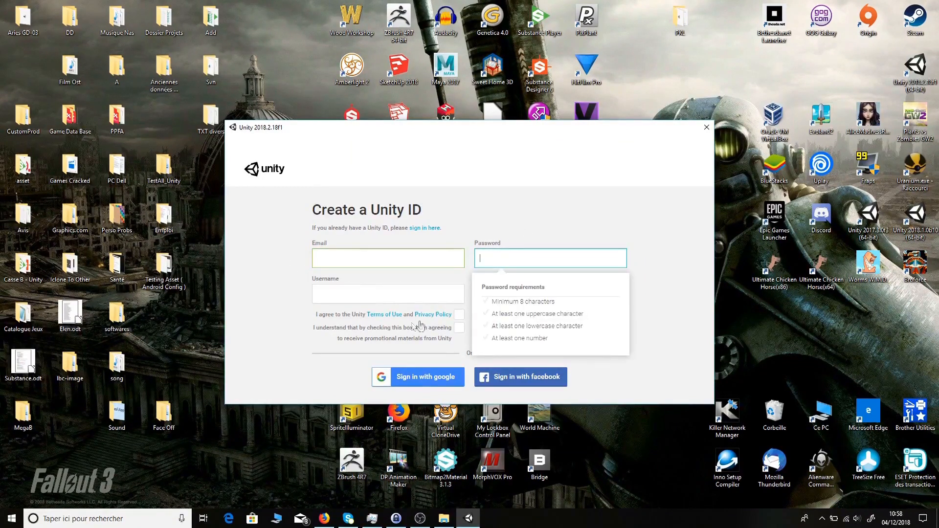
click(274, 299)
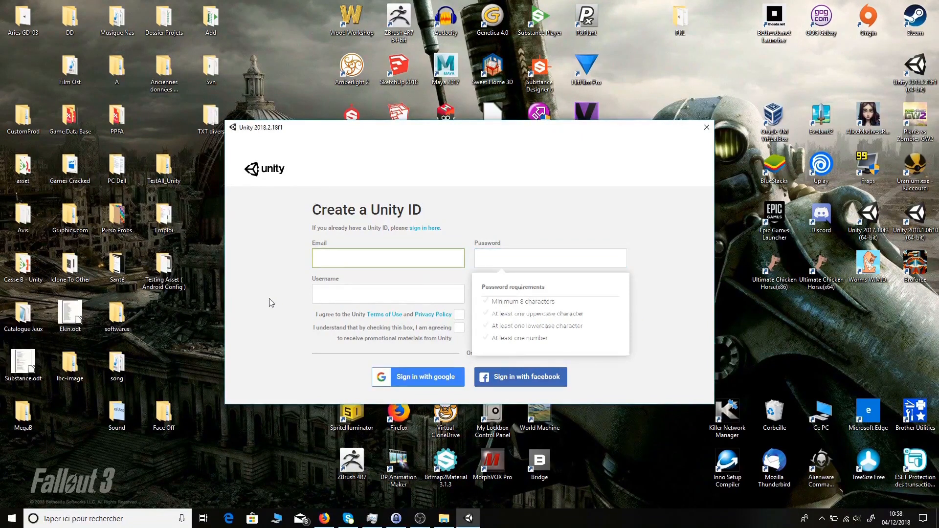
click(506, 318)
click(371, 306)
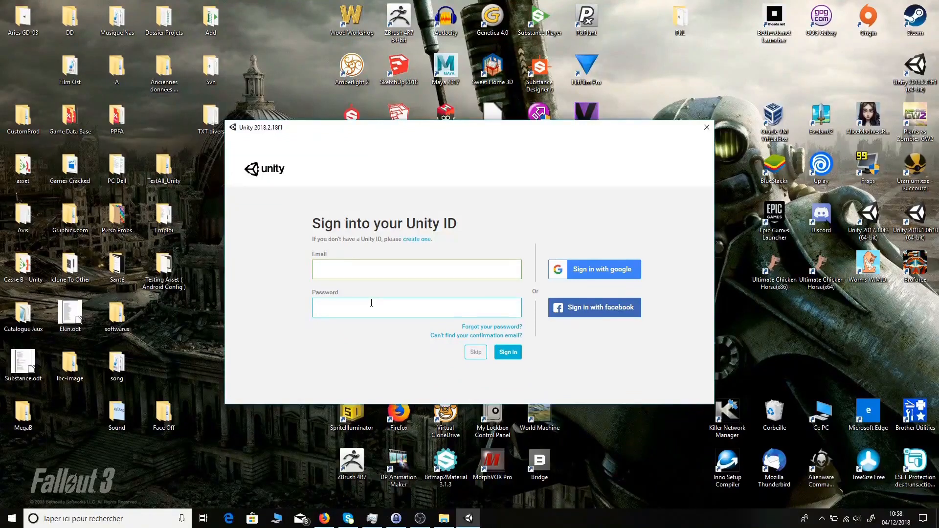
click(379, 275)
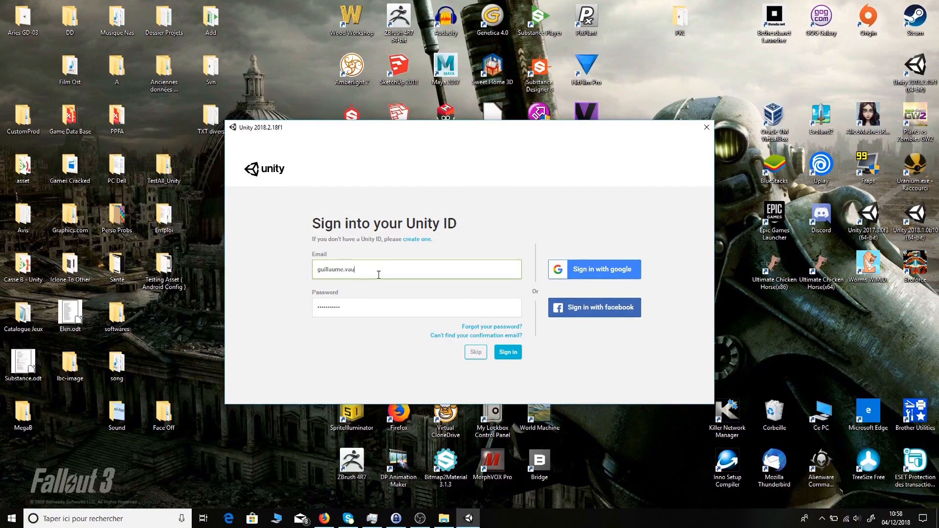
click(507, 354)
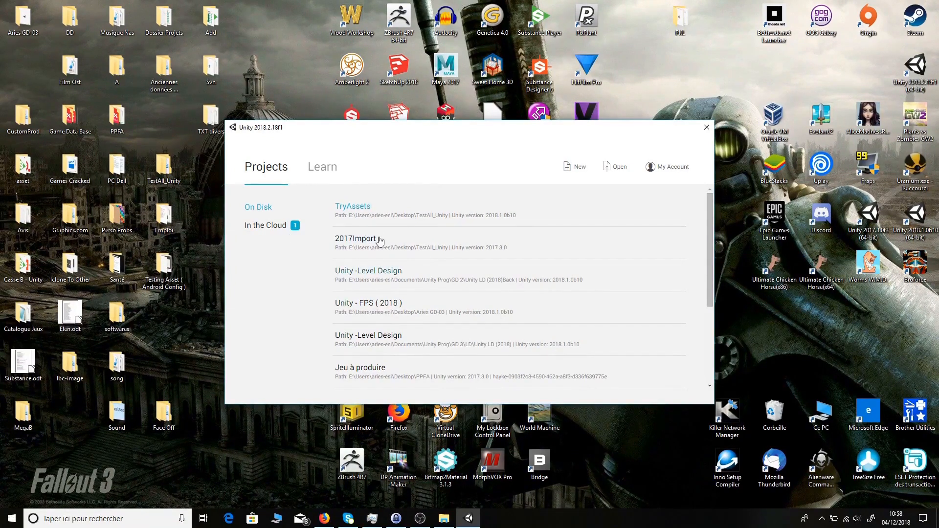
- Sign in, view the In the Cloud projects, then return to the On Disk list
click(440, 238)
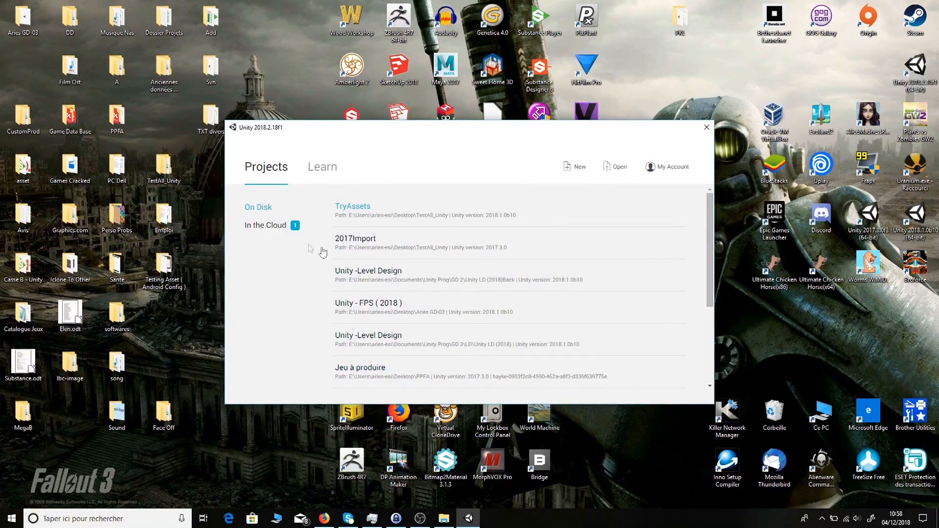
click(272, 230)
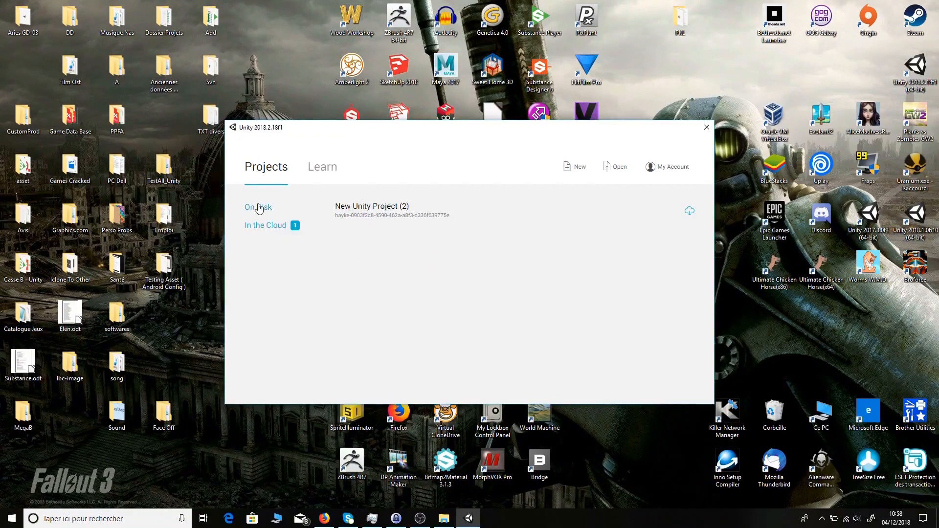
click(259, 208)
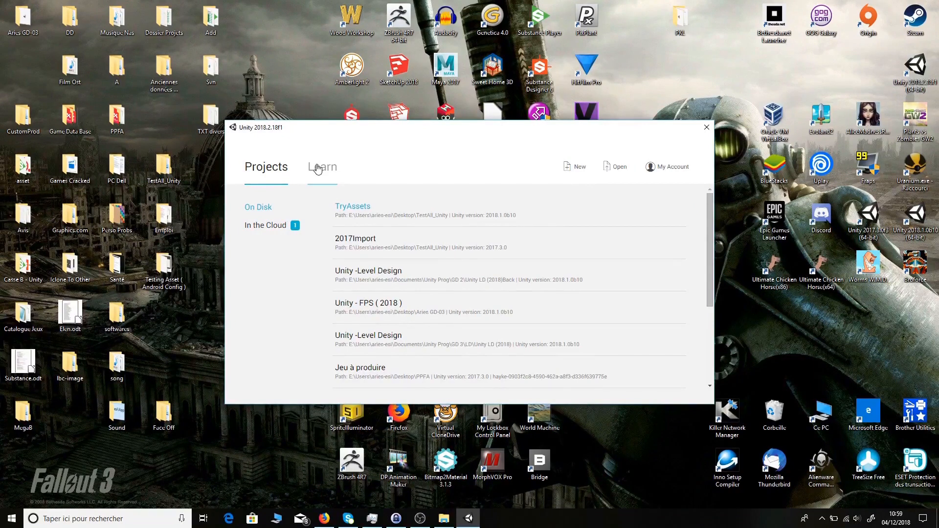
click(364, 152)
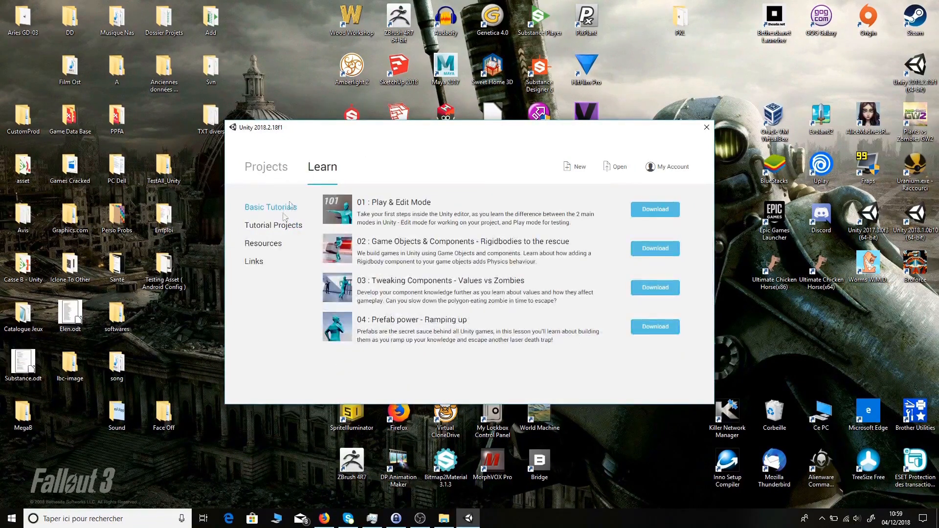
click(273, 225)
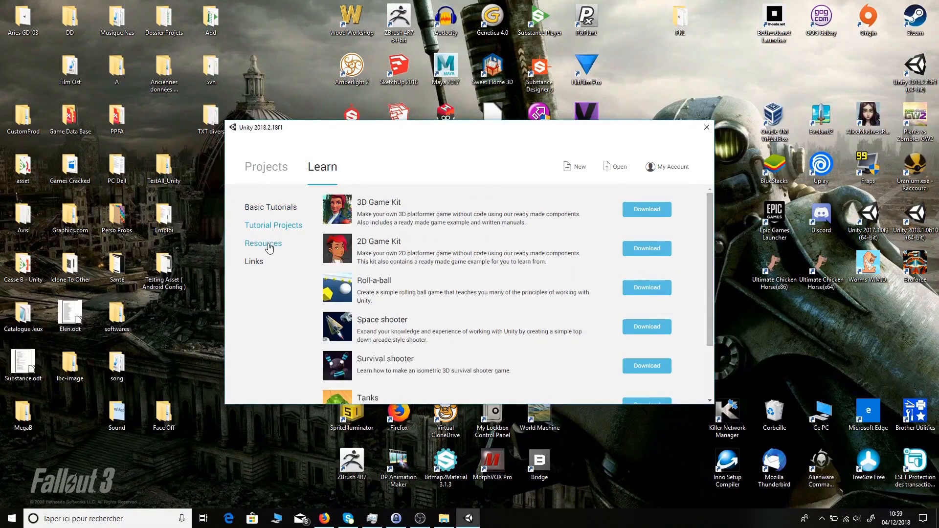
click(268, 247)
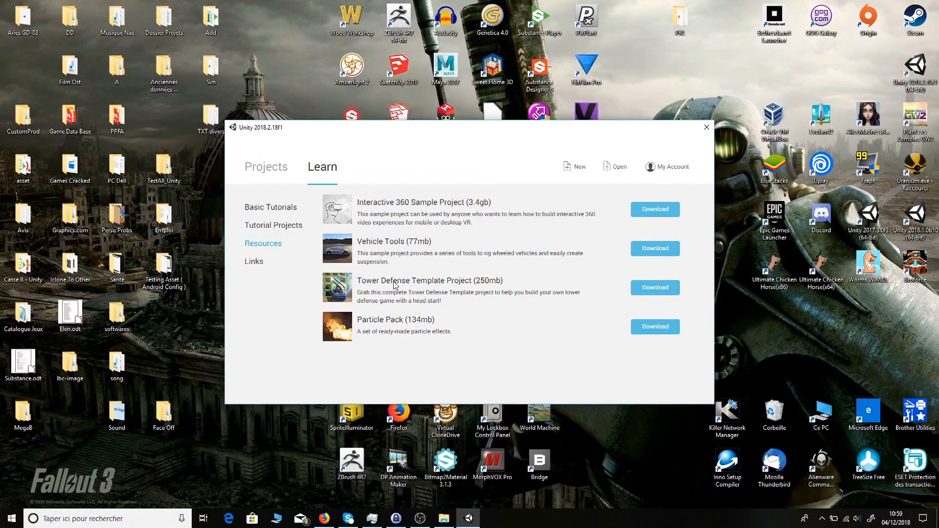
click(267, 228)
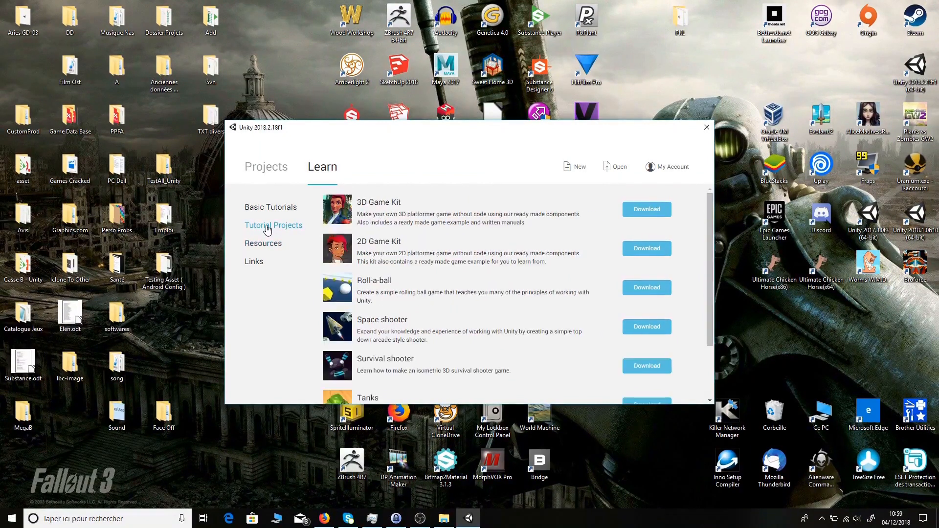
click(279, 209)
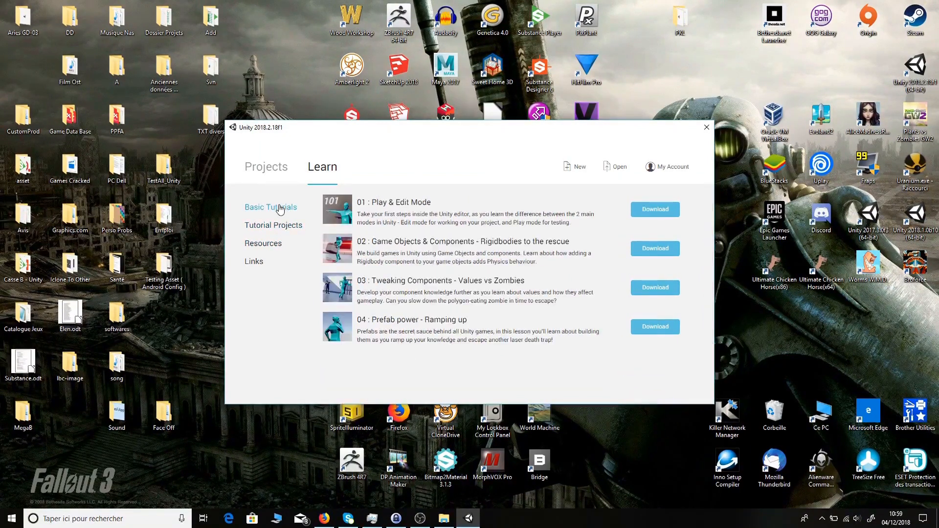
click(260, 260)
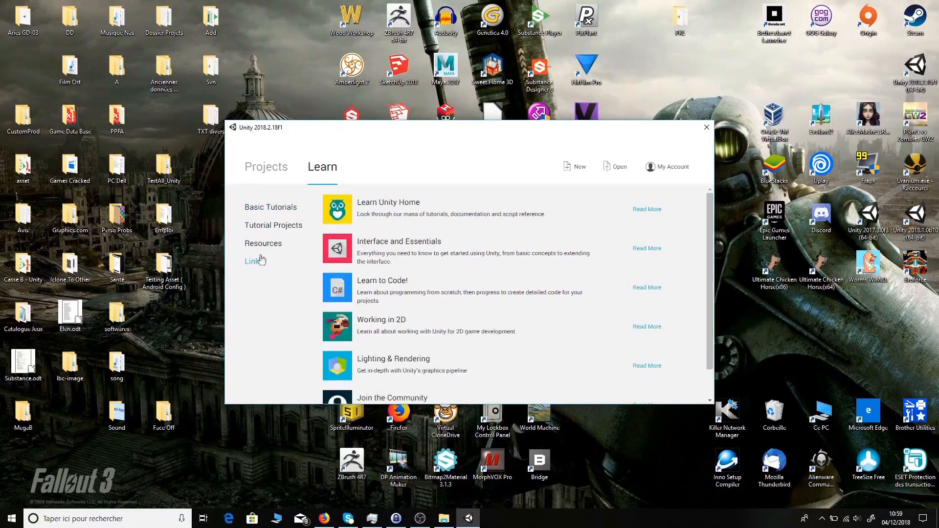
click(275, 210)
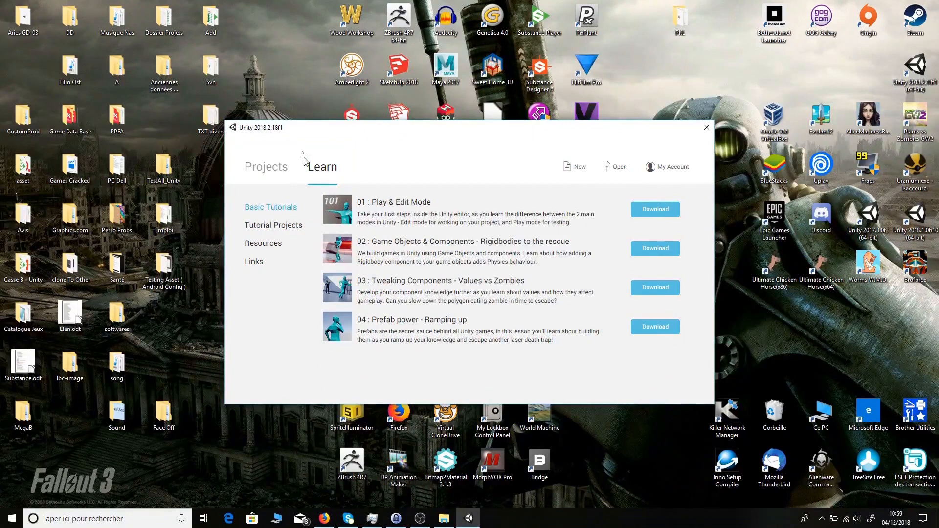
click(267, 175)
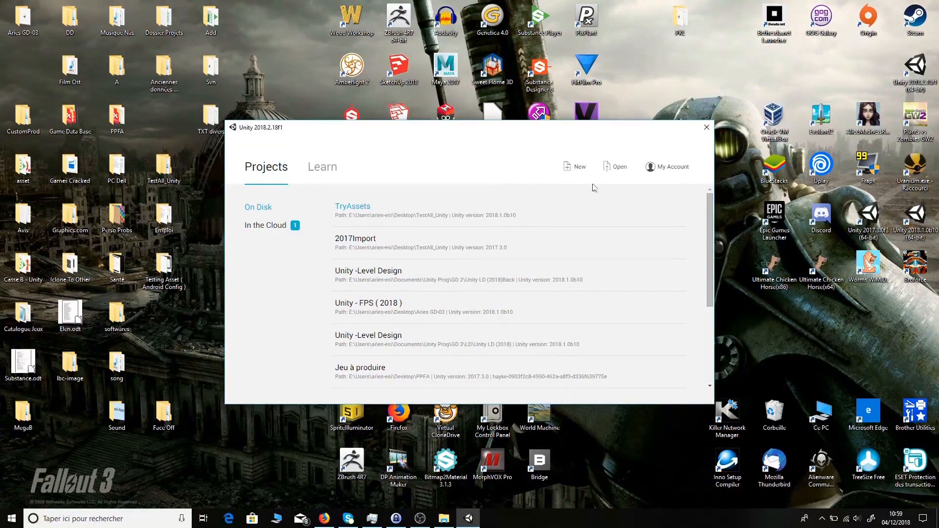
click(575, 171)
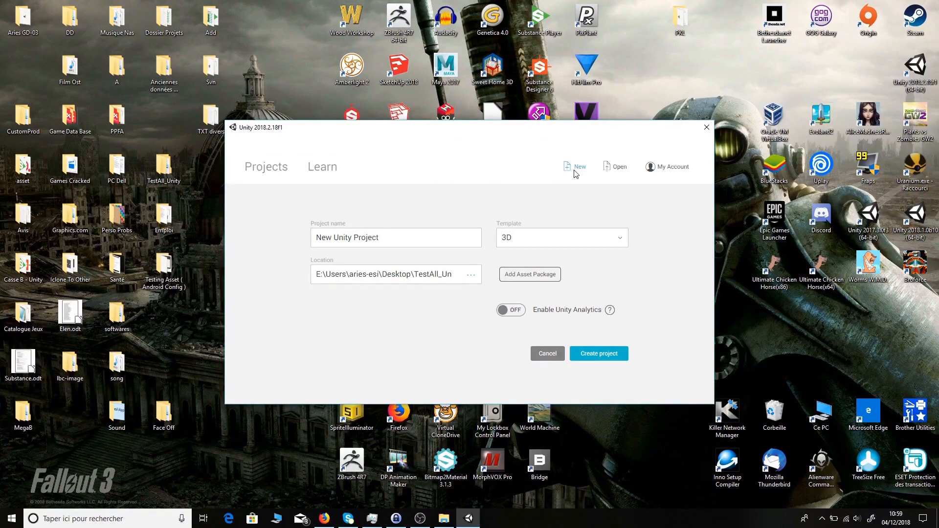
- Set the new 3D project's location to the TestAll_Unity folder and name it Tuto_Project
click(474, 277)
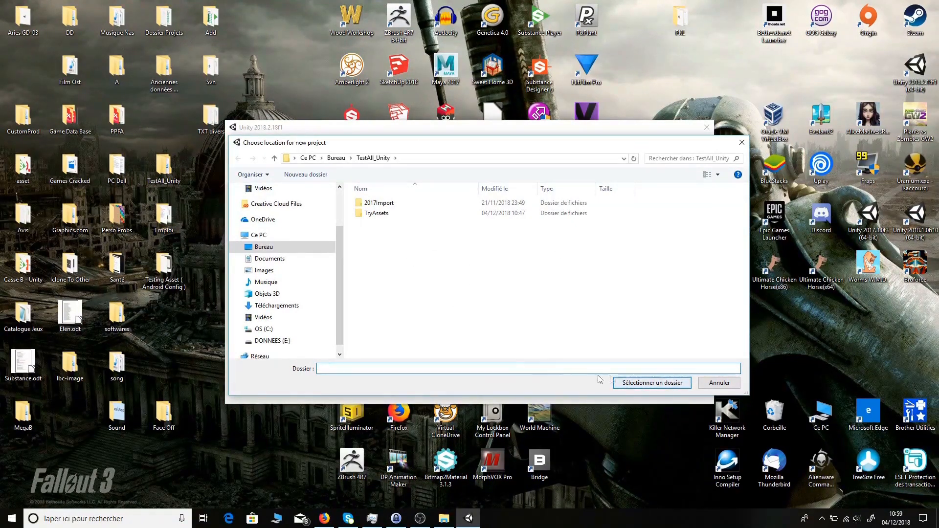
click(666, 384)
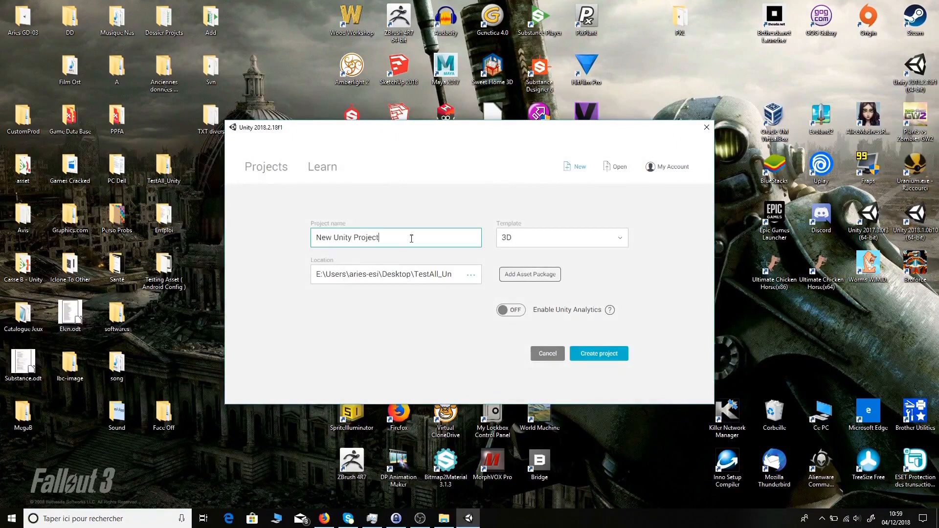
drag(412, 237, 278, 241)
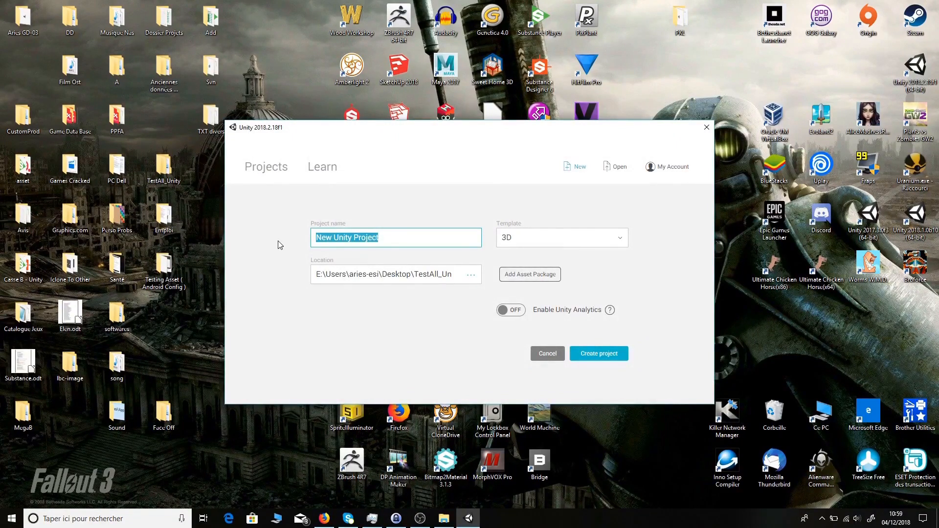
text(Tuto_Project)
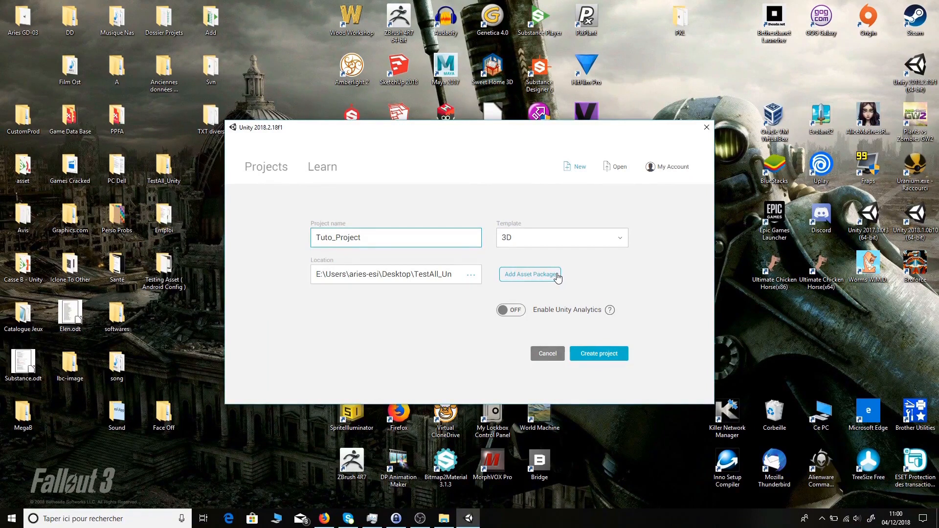
- Untick Universal Sound FX in the Add Asset Package list and confirm with Done
click(558, 276)
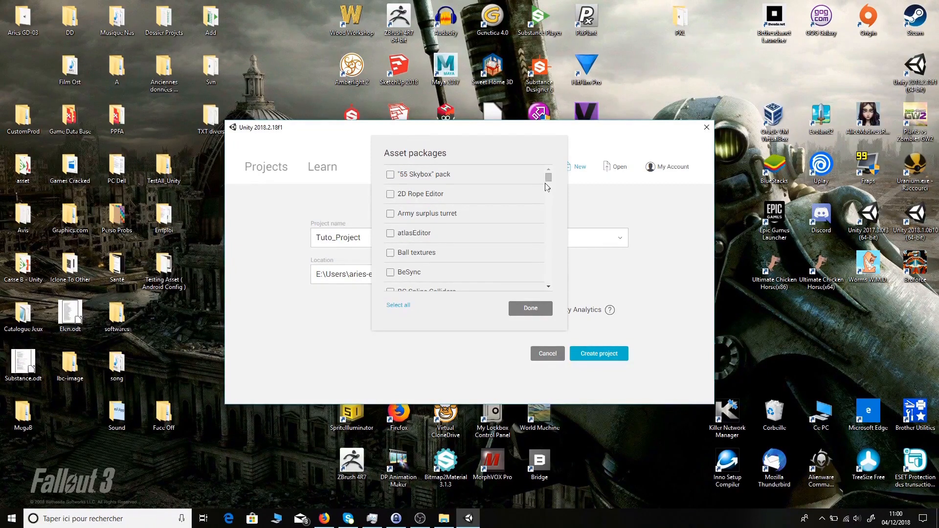
drag(550, 180, 550, 290)
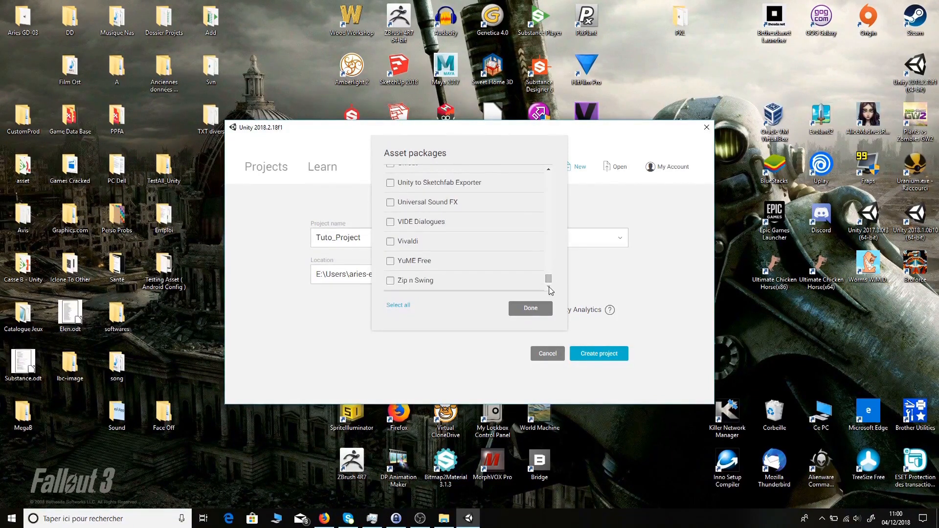
click(390, 203)
scroll(477, 222, up, 10)
scroll(479, 224, up, 12)
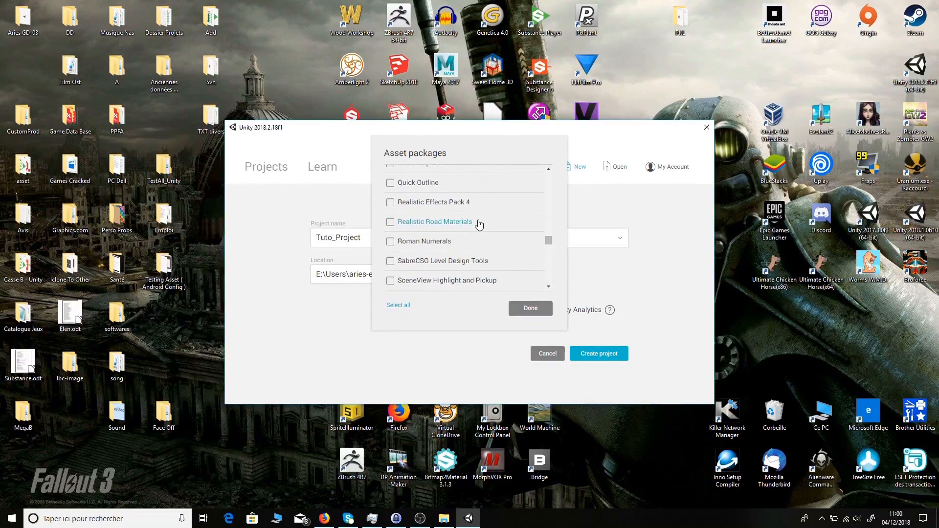
scroll(479, 224, up, 3)
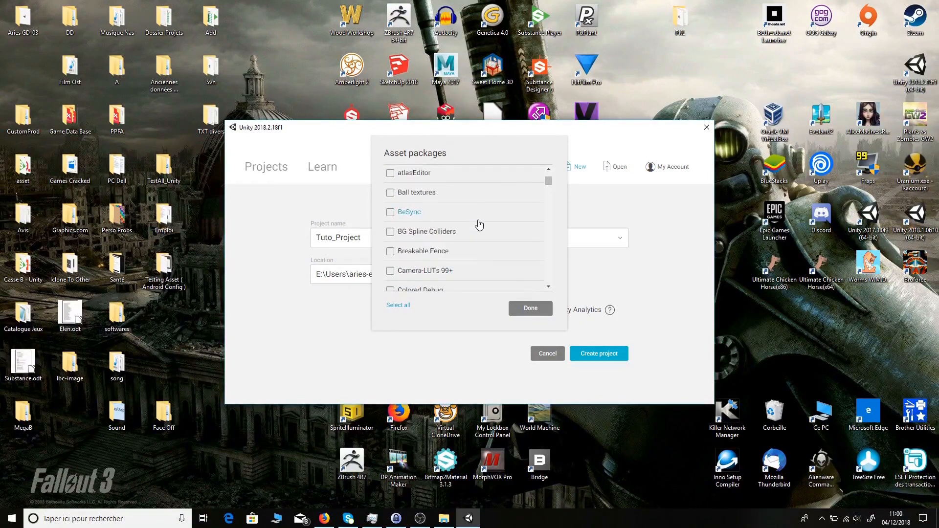
scroll(479, 224, down, 5)
scroll(478, 224, down, 12)
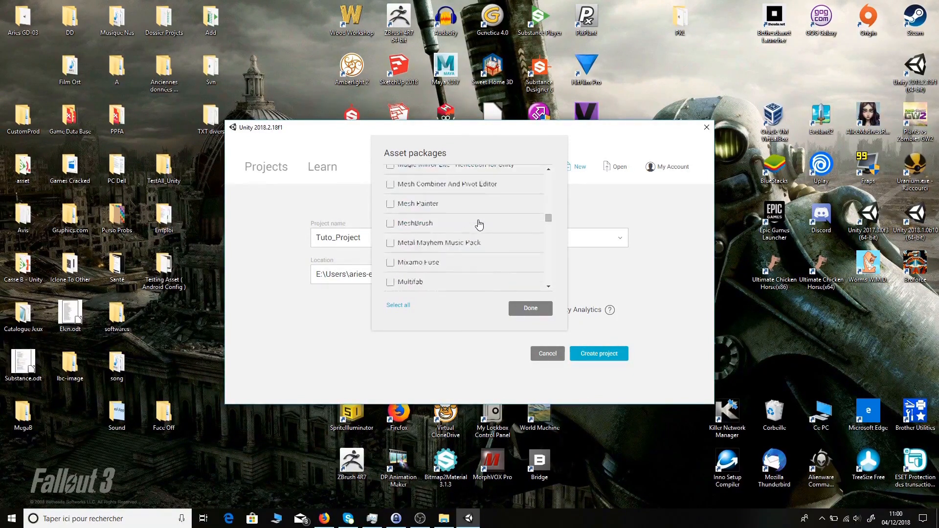
scroll(478, 224, down, 3)
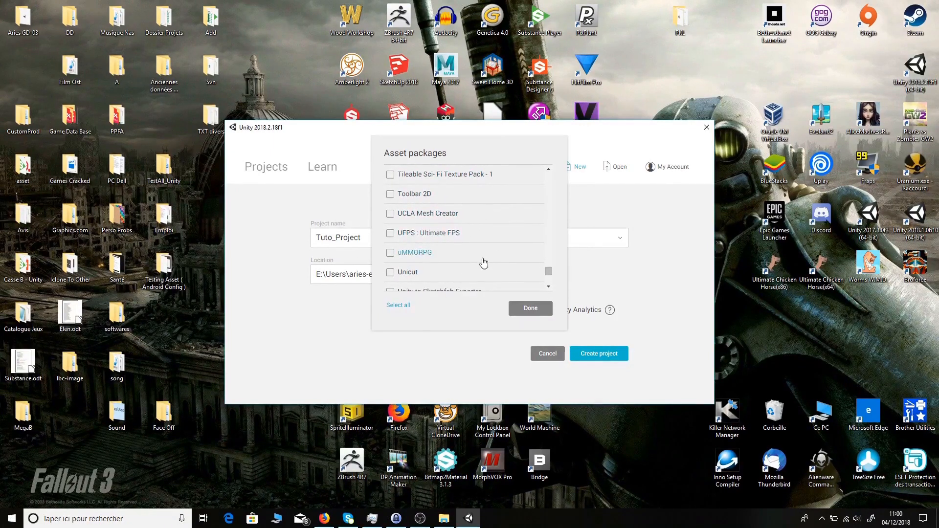
scroll(449, 246, down, 2)
scroll(448, 242, up, 1)
scroll(443, 235, down, 1)
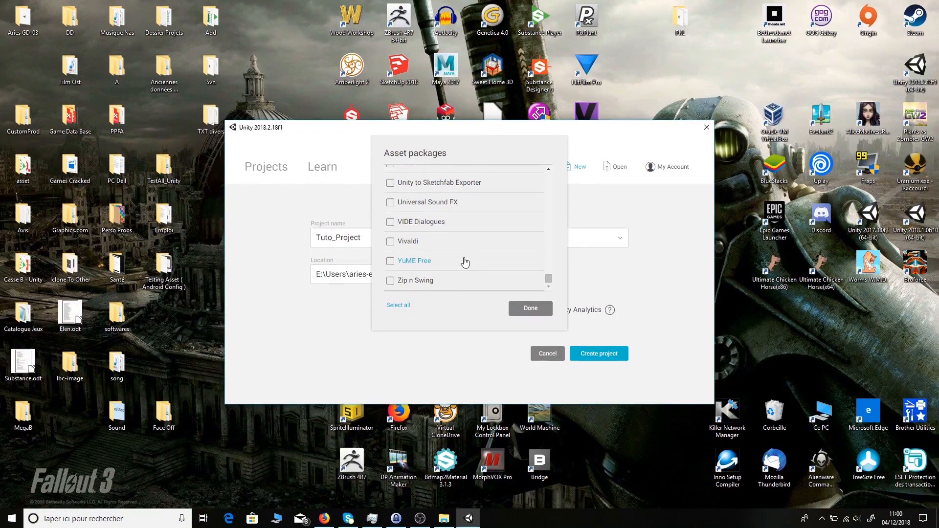
click(524, 310)
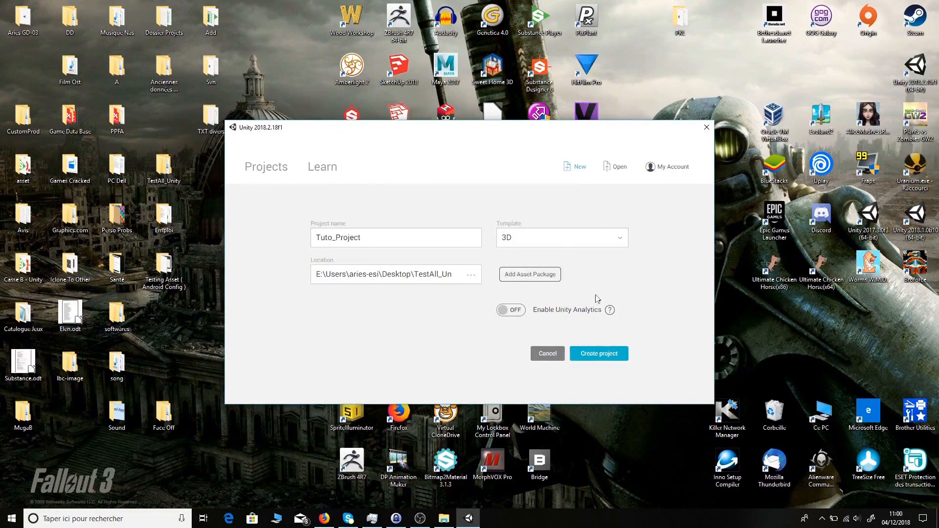
click(613, 241)
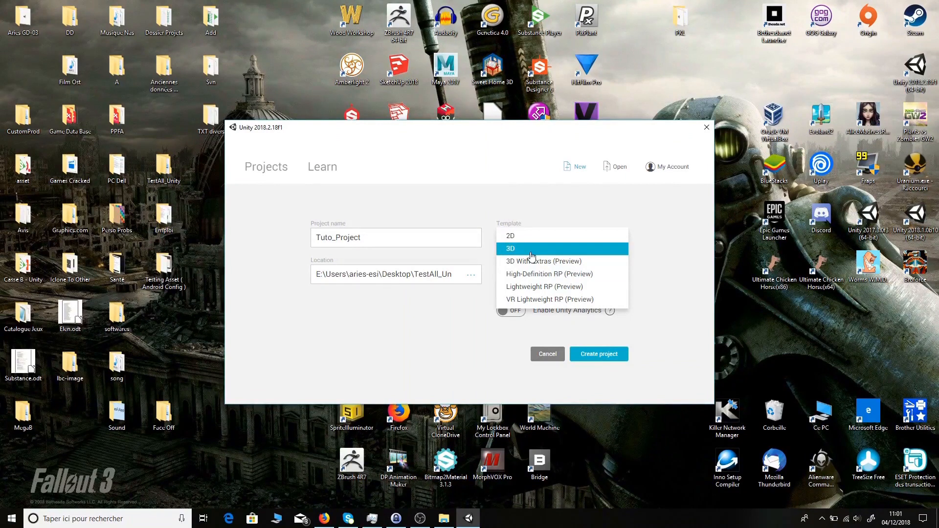
click(532, 256)
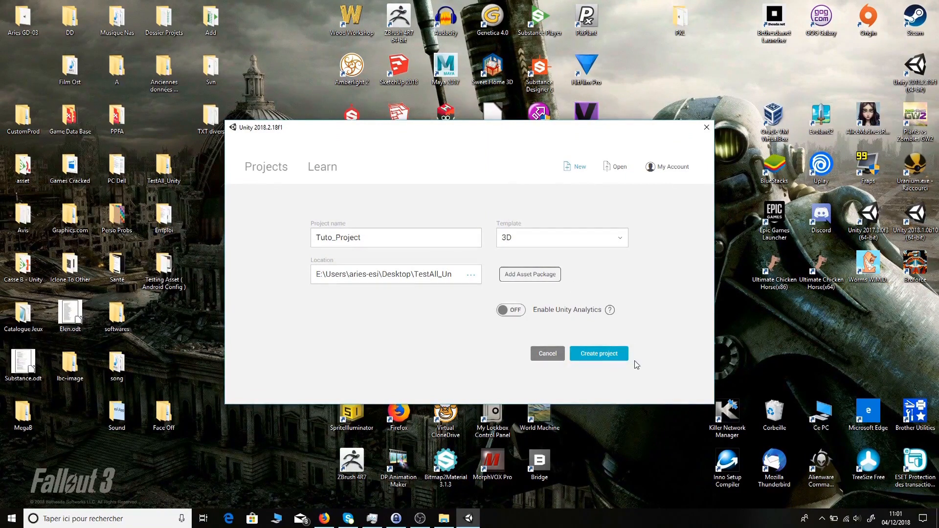
- Create the Tuto_Project project and orbit its SampleScene around the Directional Light
click(597, 354)
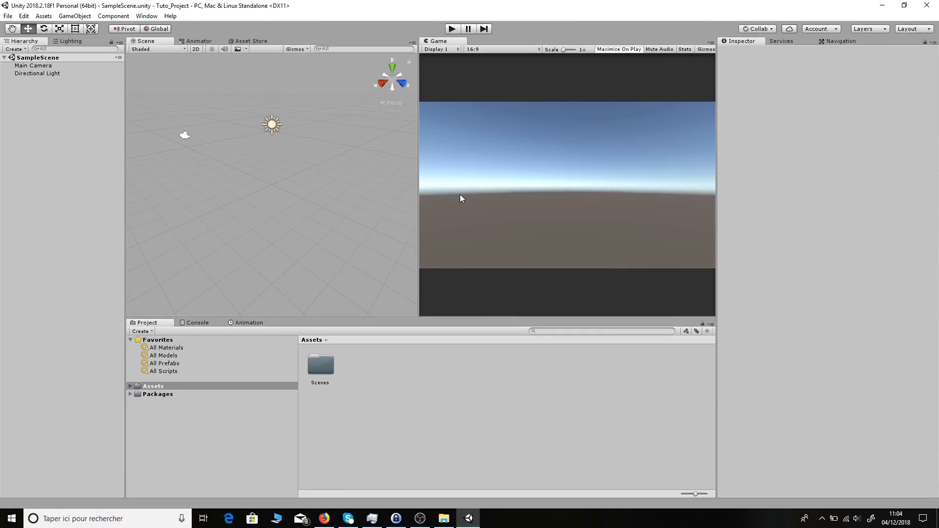
scroll(325, 163, down, 2)
alt+drag(274, 179, 302, 200)
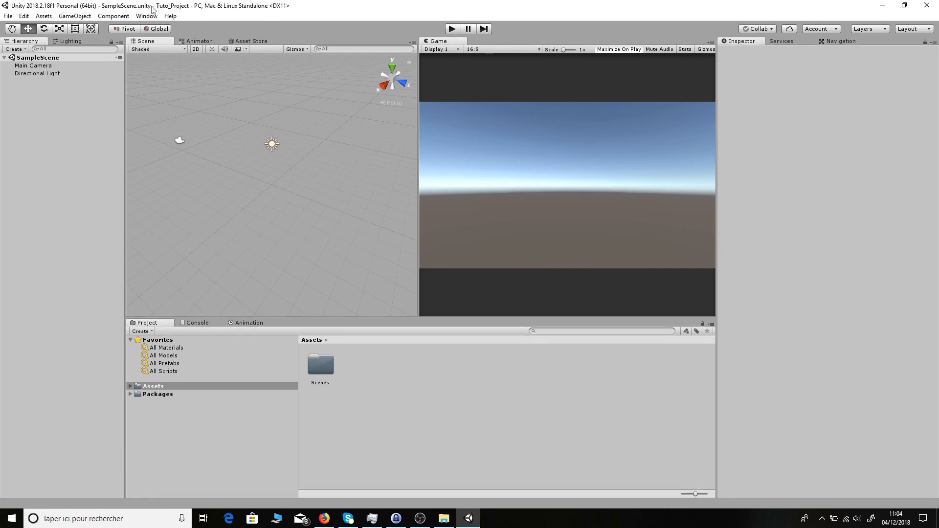
- Look over the Window > Layouts options and close the menu unchanged
click(141, 16)
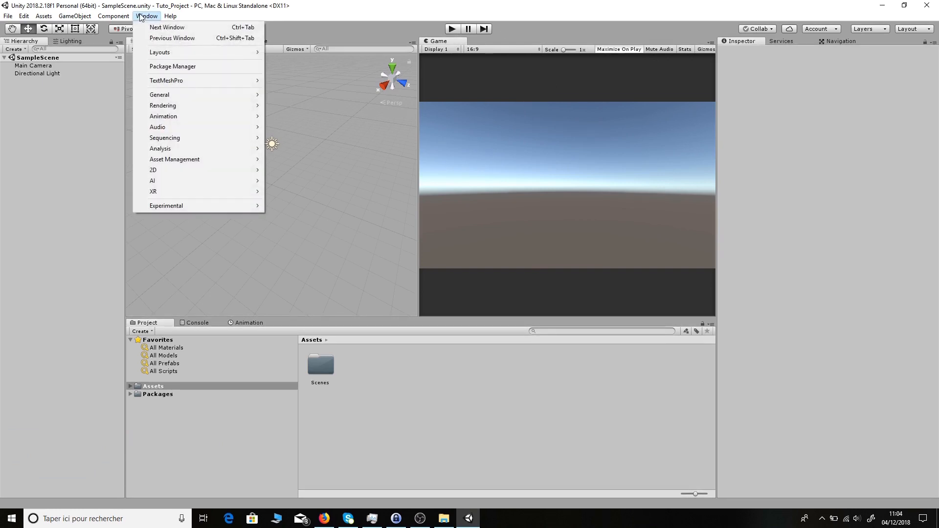
mouse_move(196, 52)
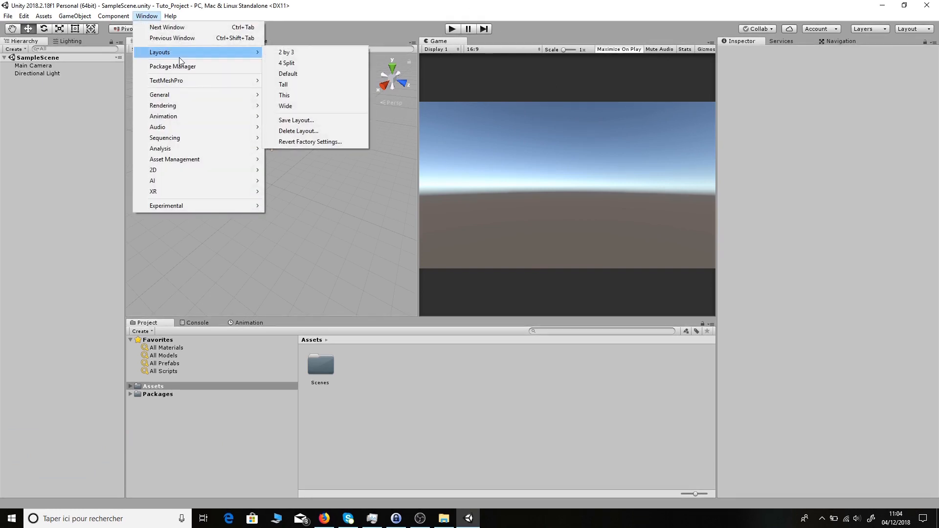
click(430, 5)
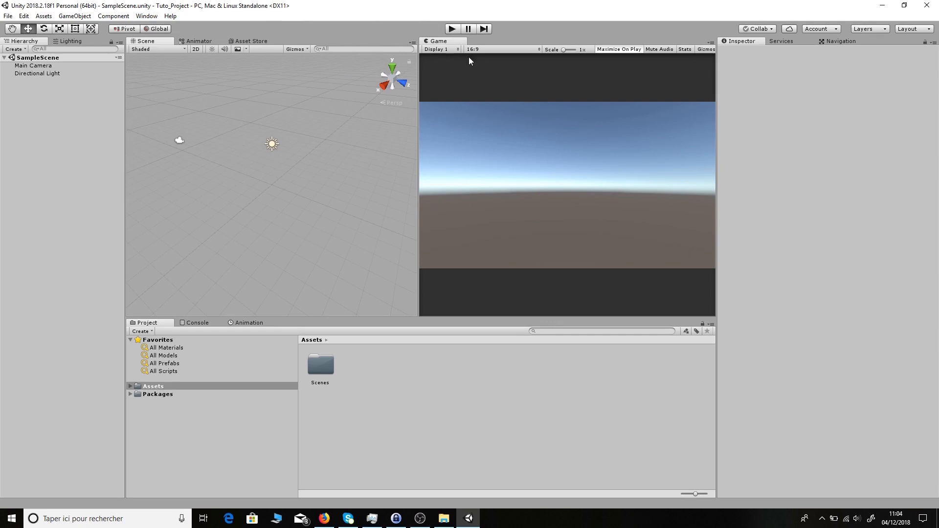
click(69, 41)
click(34, 42)
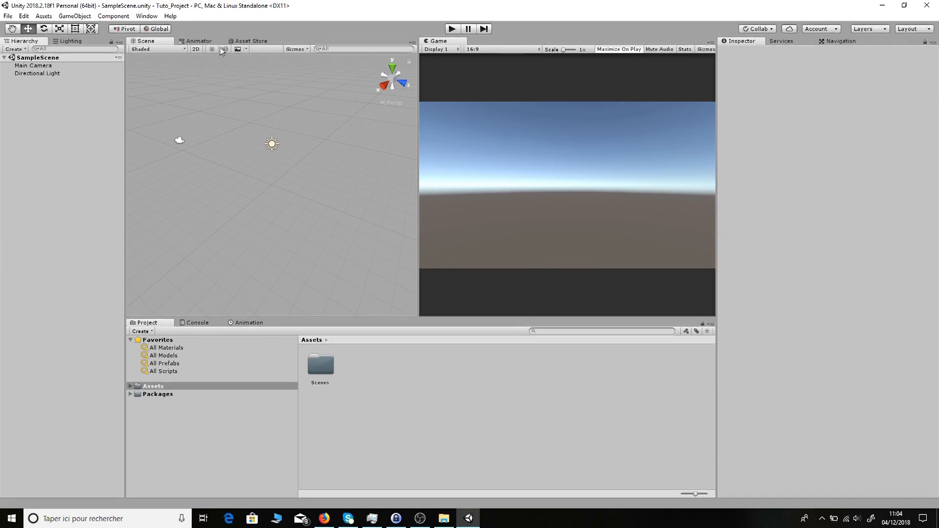
click(235, 41)
click(164, 43)
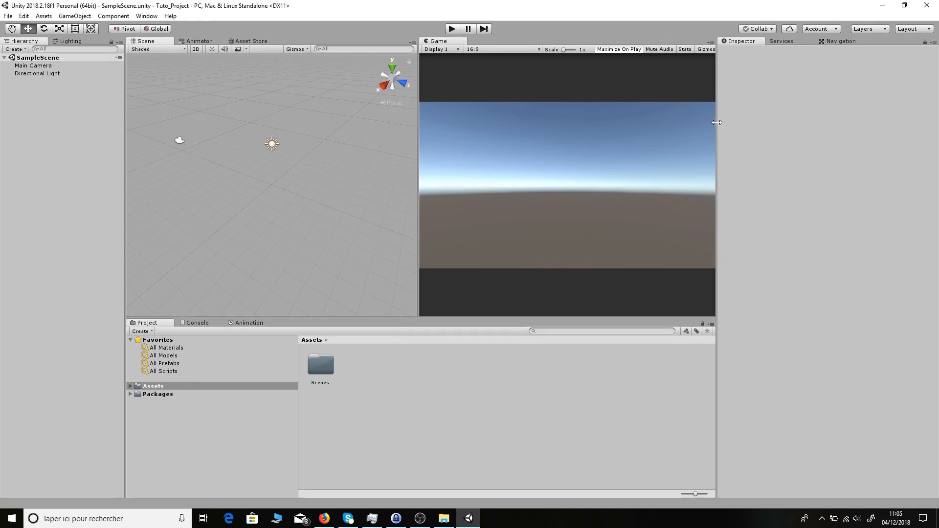
- Resize the Scene, Game and Inspector panels, then dock the Inspector with the Game view
mouse_move(716, 122)
mouse_down()
mouse_move(618, 128)
mouse_move(750, 129)
mouse_move(682, 128)
mouse_move(727, 132)
mouse_move(712, 132)
mouse_up()
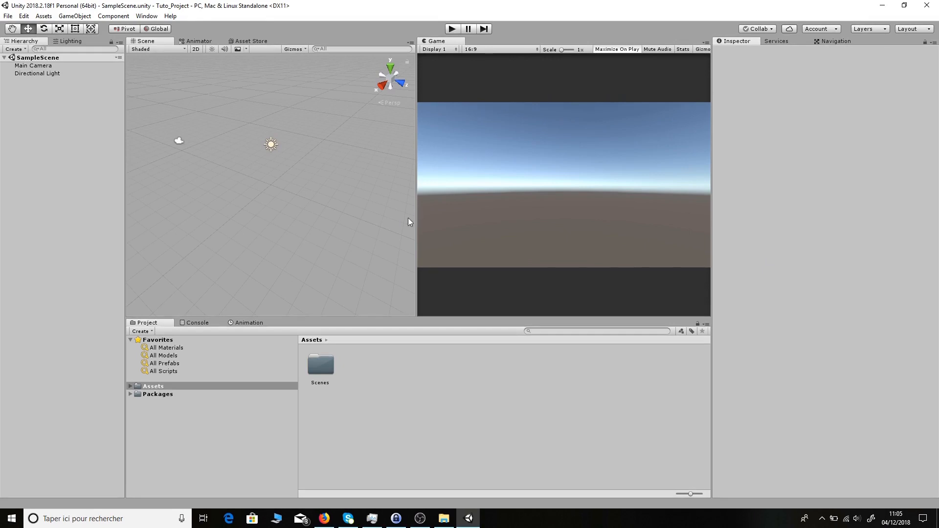
drag(417, 81, 498, 92)
drag(444, 97, 316, 114)
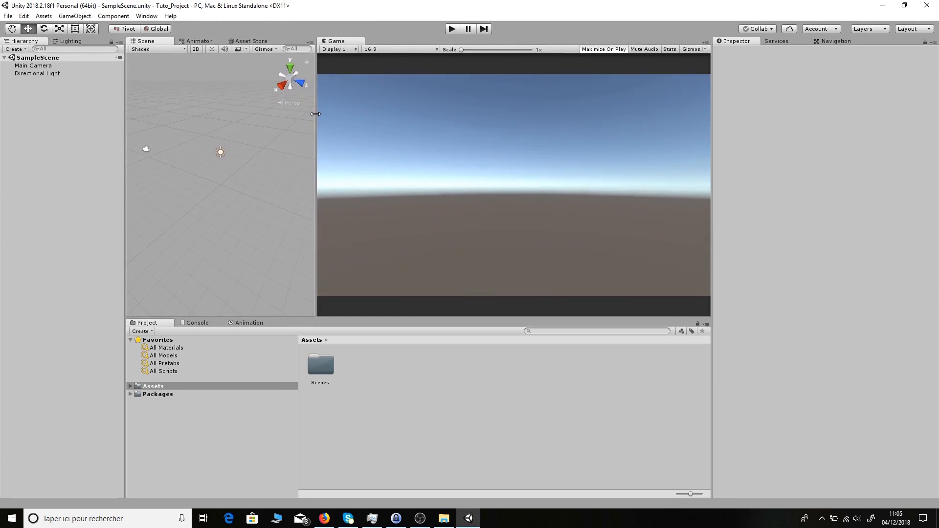
drag(315, 114, 392, 130)
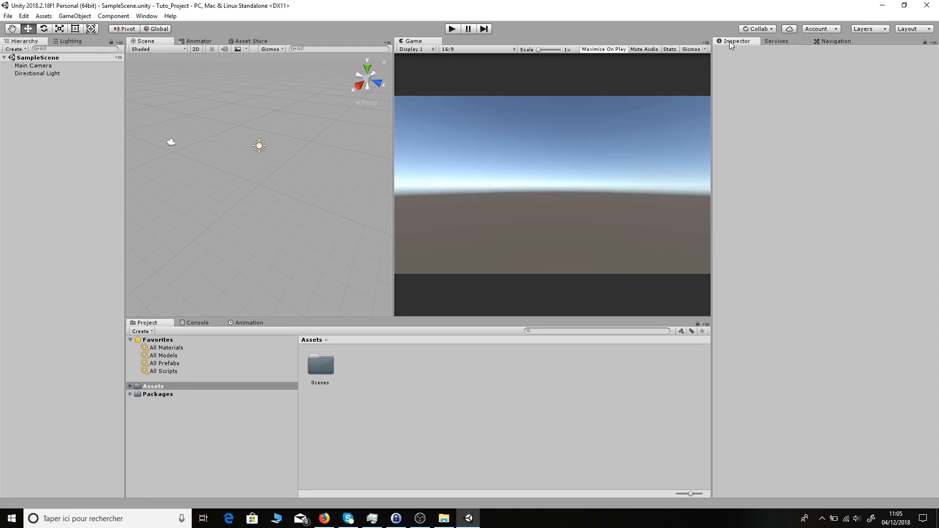
drag(729, 41, 579, 239)
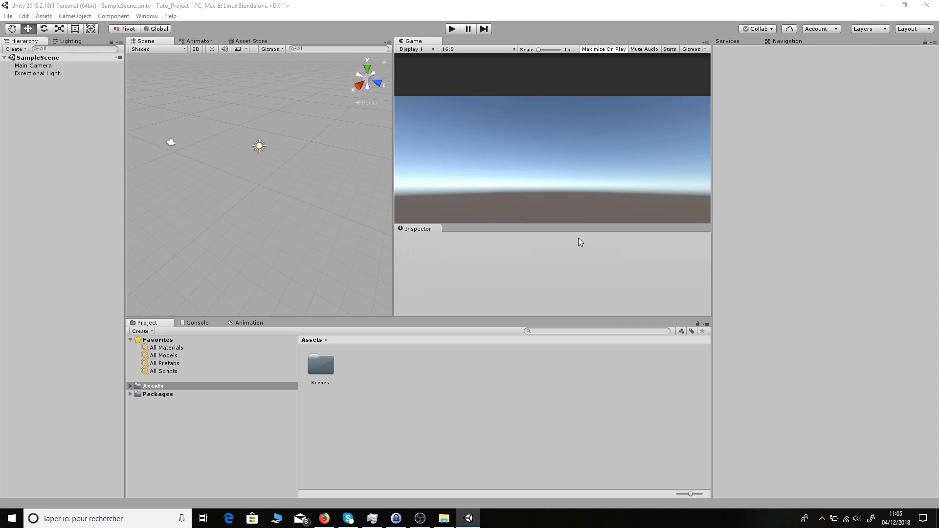
drag(578, 237, 286, 349)
drag(575, 393, 798, 302)
mouse_move(705, 41)
mouse_down()
mouse_move(711, 49)
mouse_move(696, 41)
mouse_up()
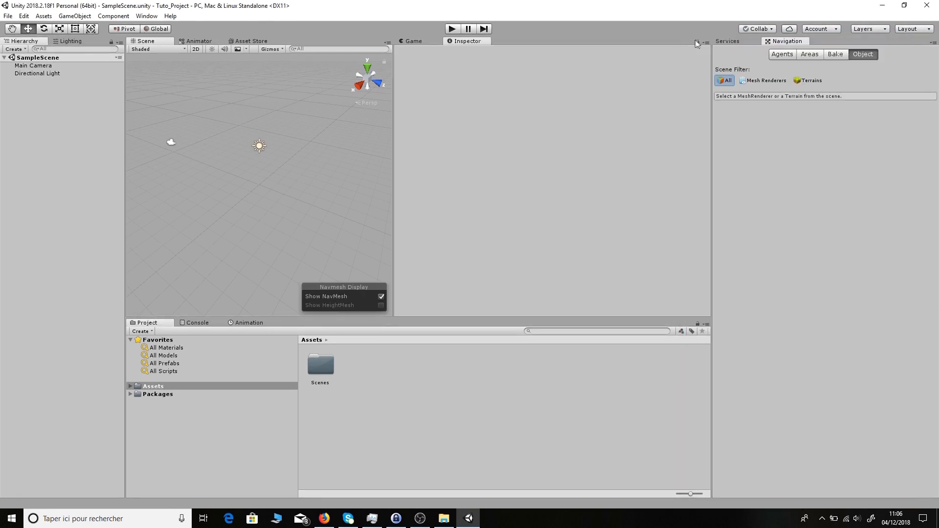
drag(466, 42, 872, 203)
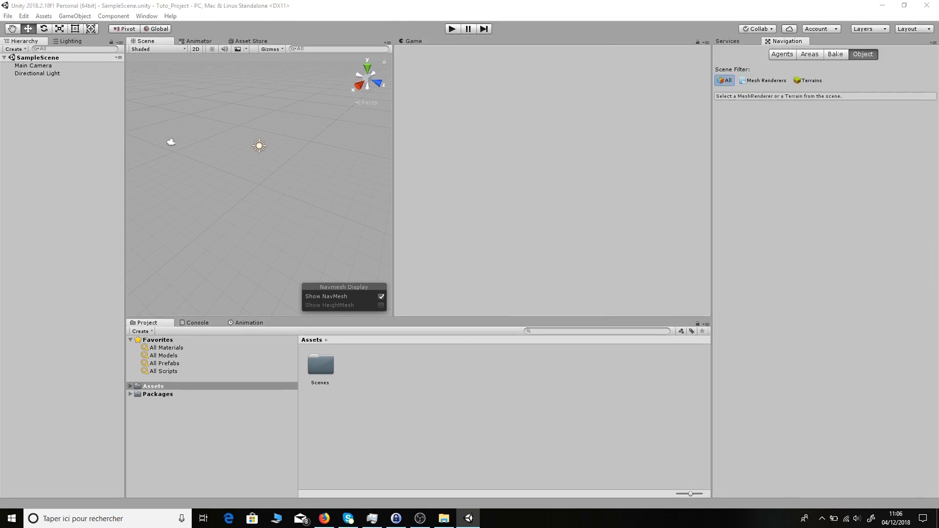
click(730, 42)
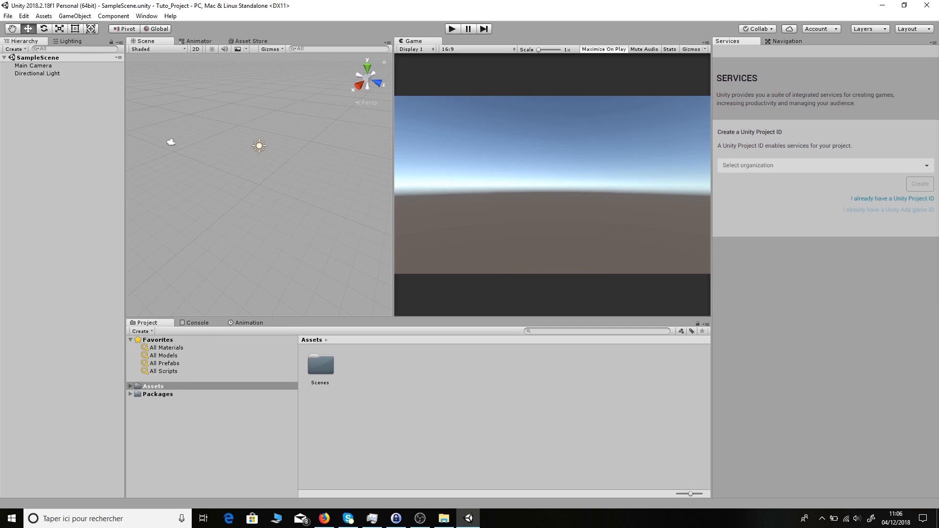
drag(938, 41, 716, 52)
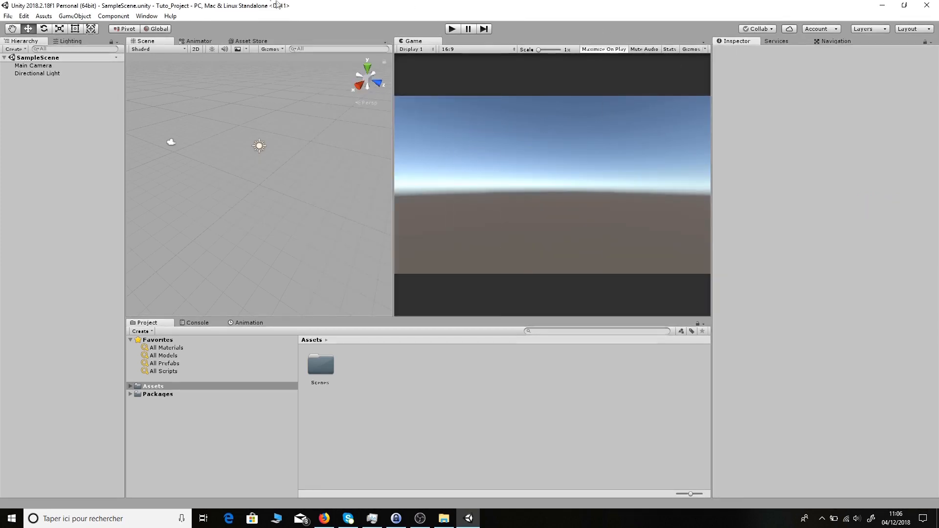
- Save the current panel arrangement through Window > Layouts as a layout named Final
click(148, 16)
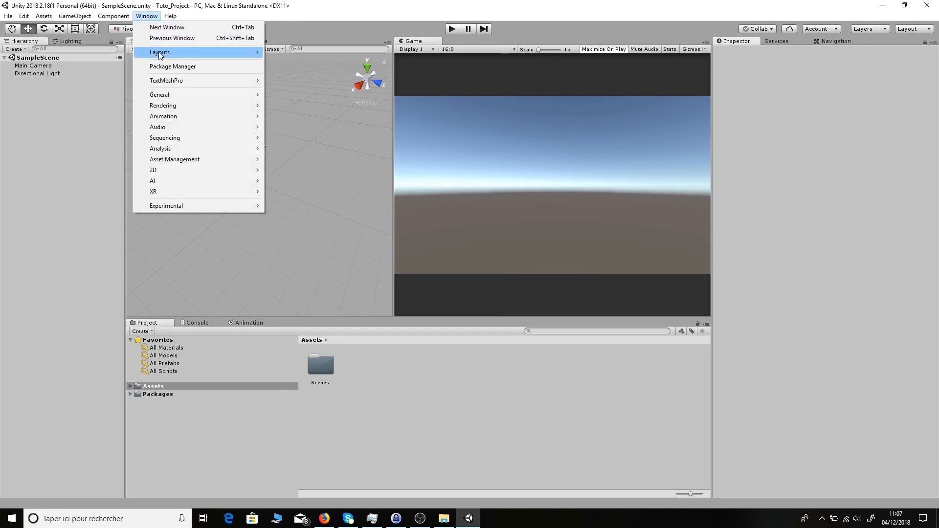
mouse_move(160, 55)
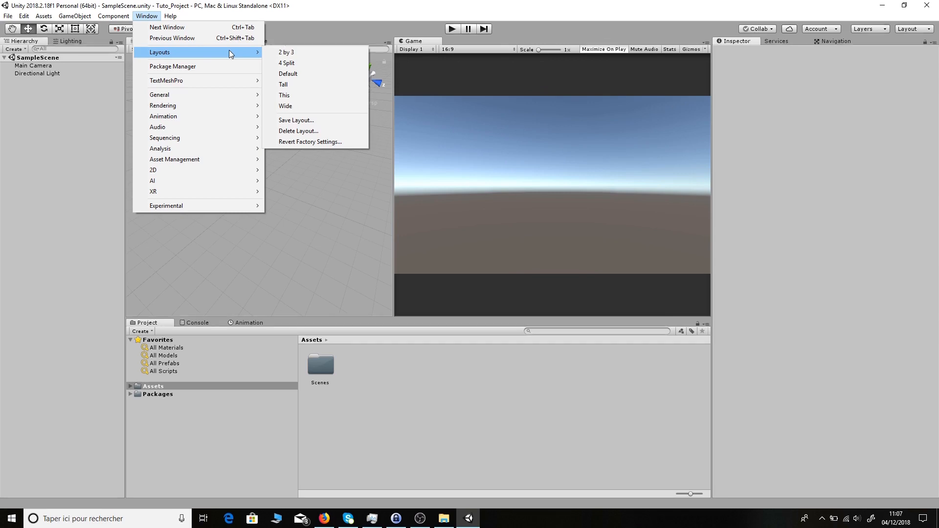
click(302, 119)
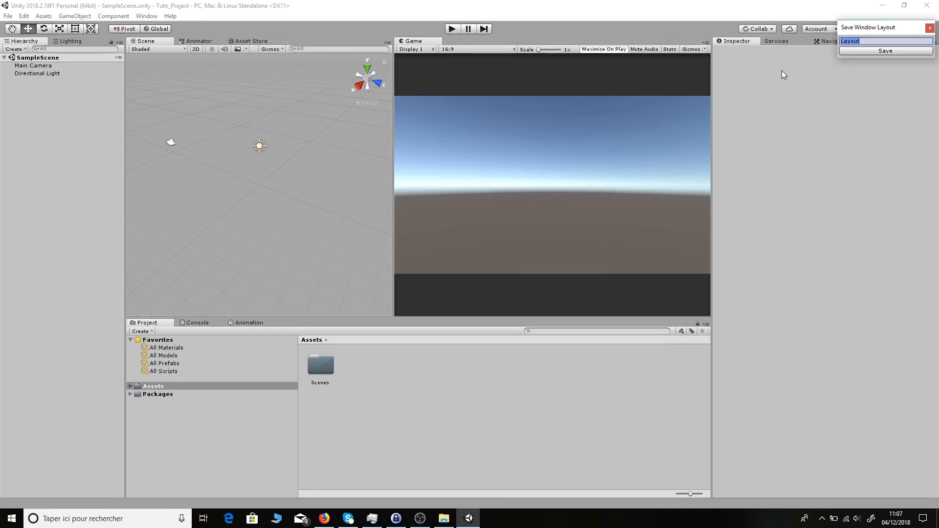
text(Final)
click(887, 51)
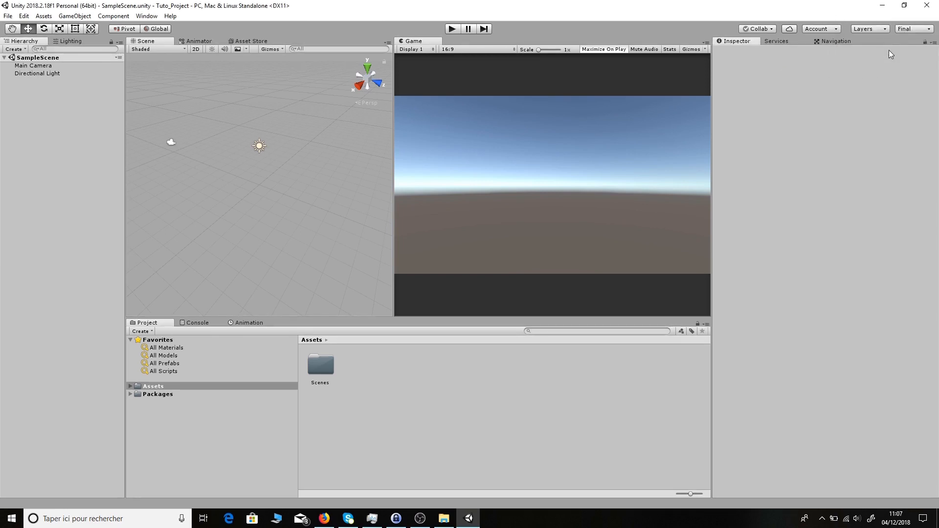
click(146, 16)
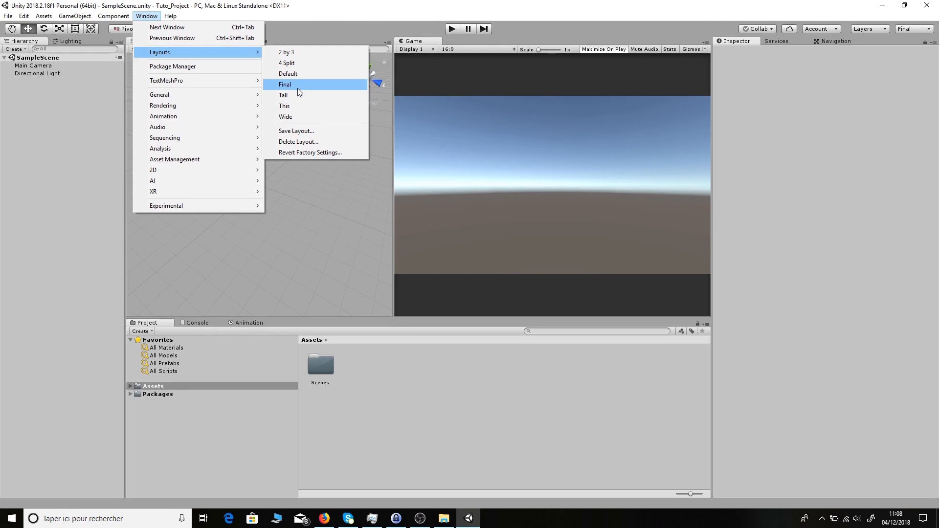
- Preview the 2 by 3 layout, switch back to Final, and widen the Scene view slightly
click(300, 53)
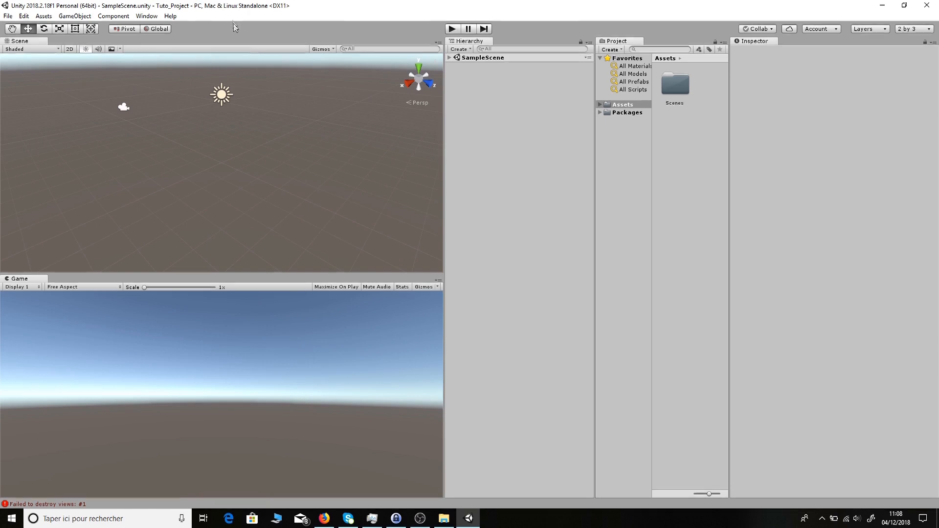
click(146, 16)
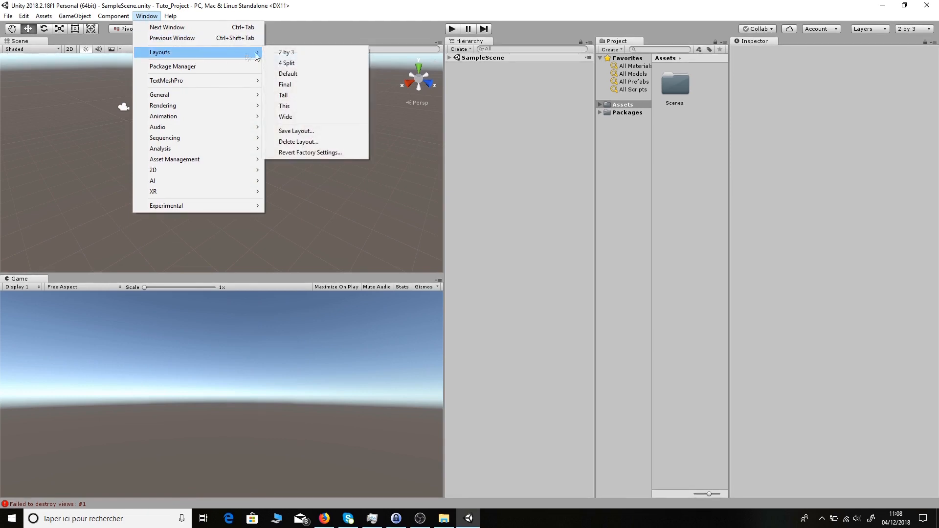
click(301, 84)
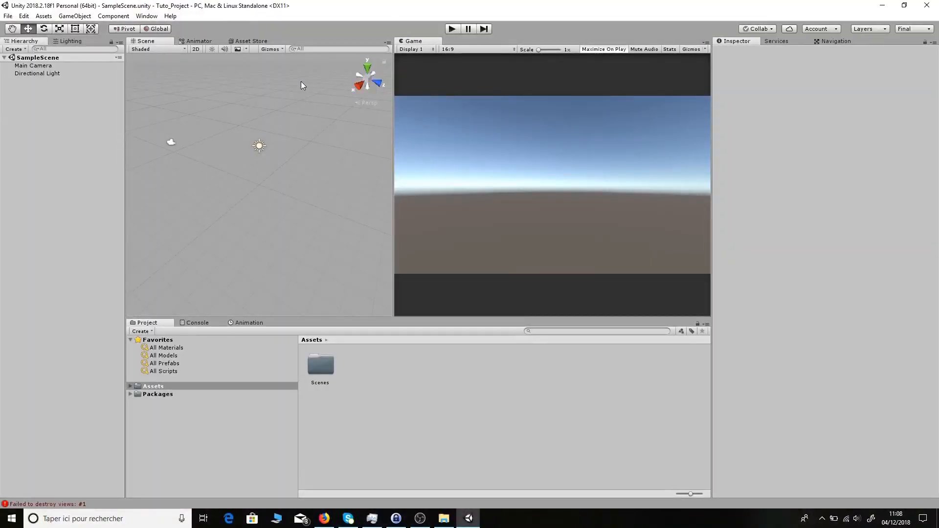
drag(394, 115, 397, 142)
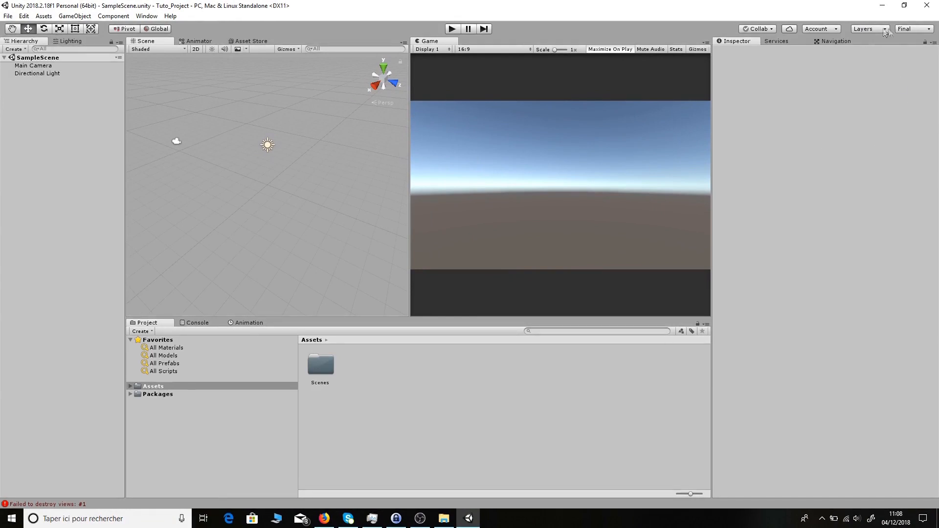
click(914, 28)
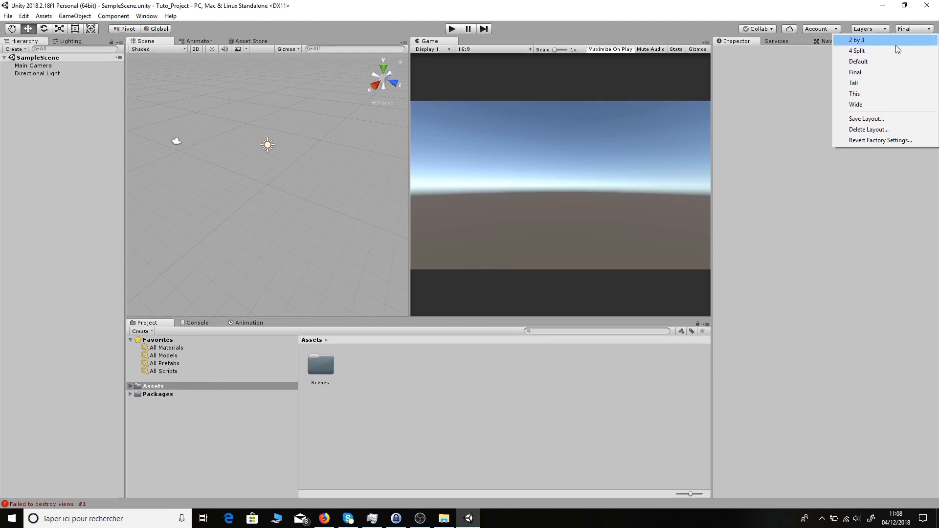
click(779, 160)
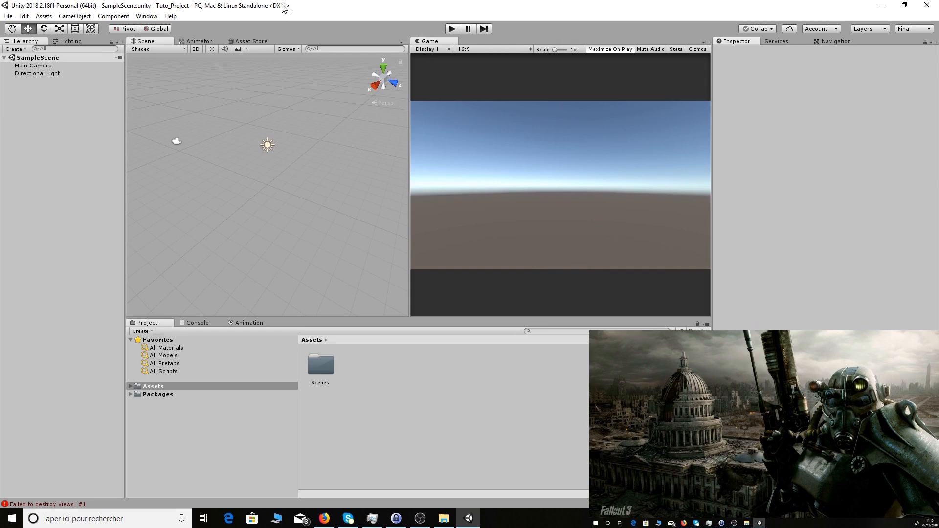
- Open Edit > Preferences and drag the Preferences window aside
click(23, 16)
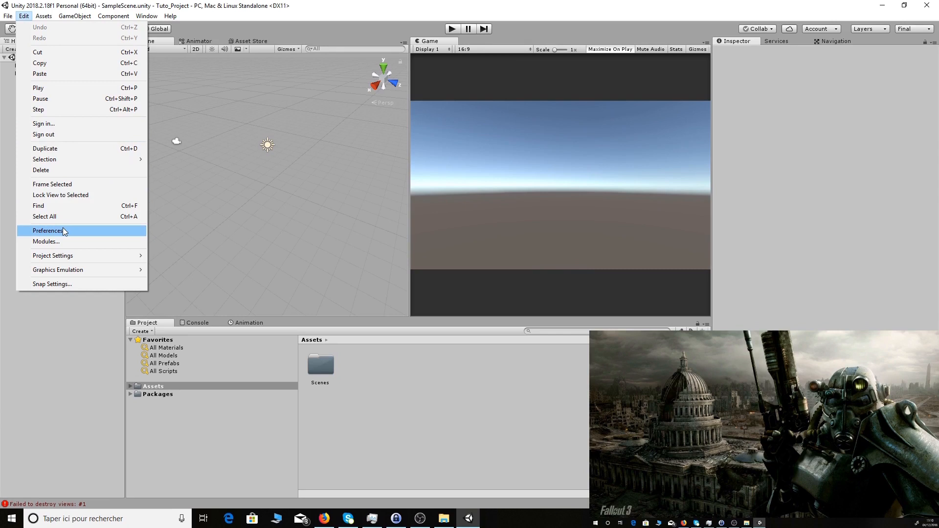
click(63, 231)
drag(142, 40, 734, 381)
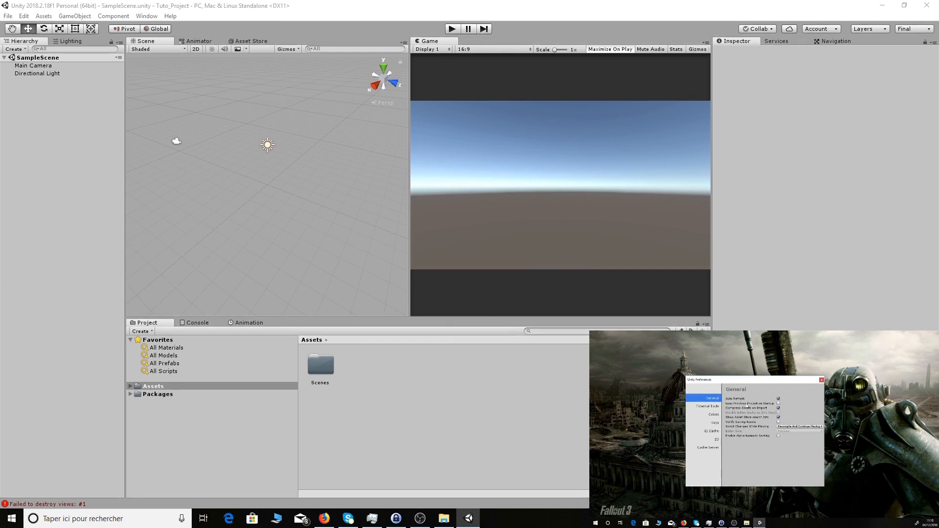
- Check the External Tools script editor choices unchanged, then switch to the Colors page
click(711, 408)
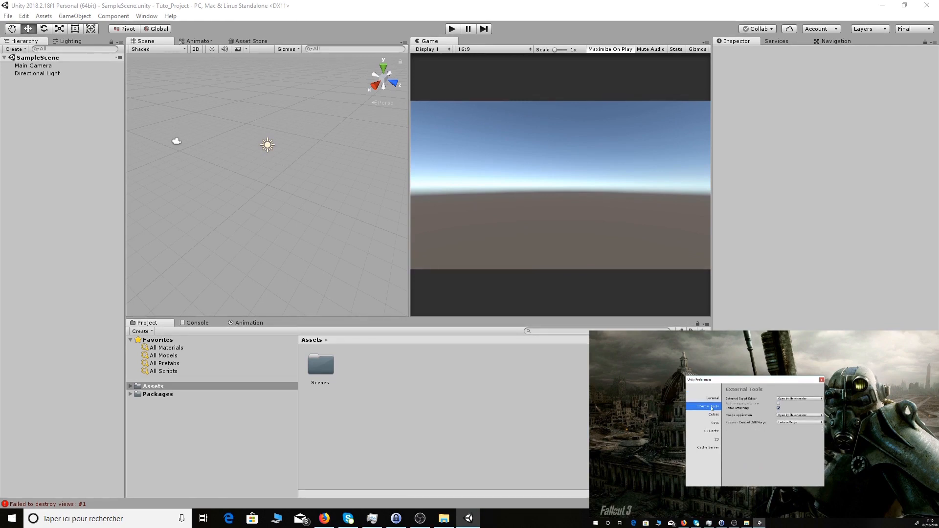
click(794, 399)
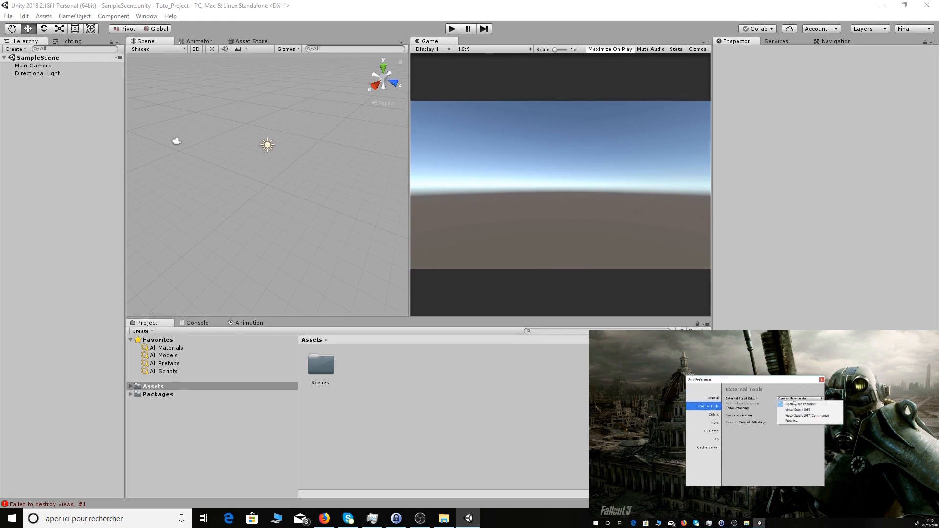
click(780, 384)
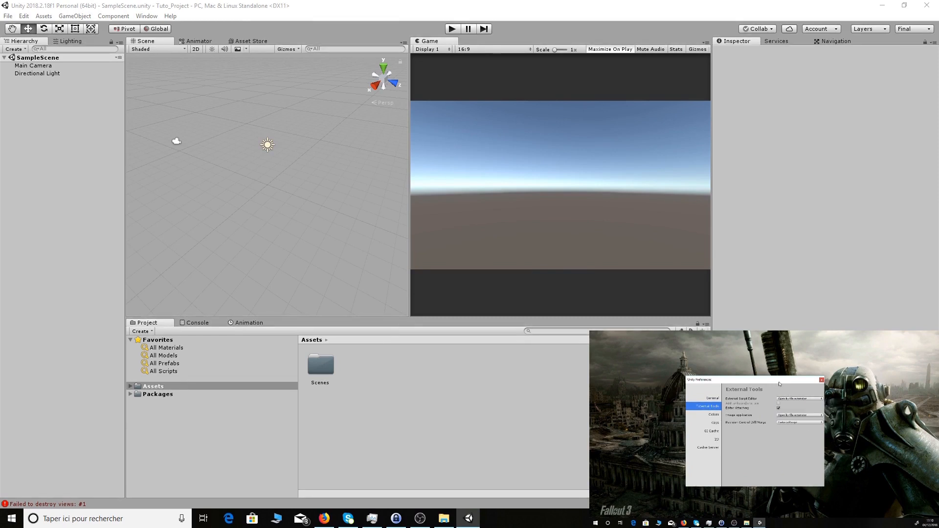
click(715, 415)
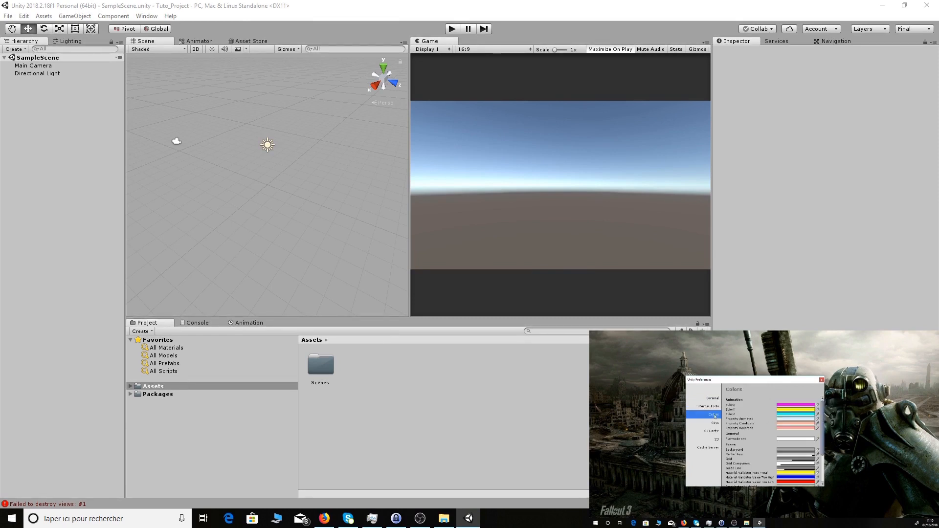
scroll(736, 430, down, 5)
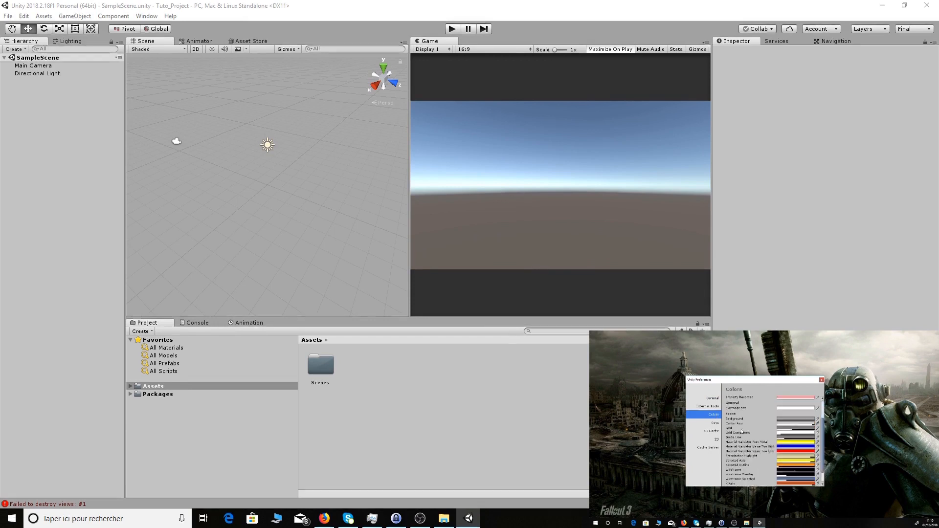
scroll(743, 432, up, 5)
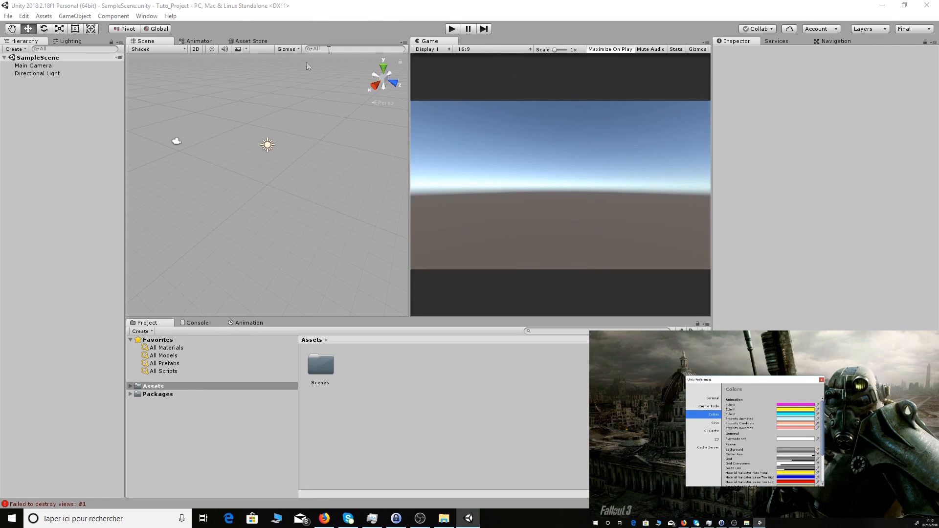
click(371, 15)
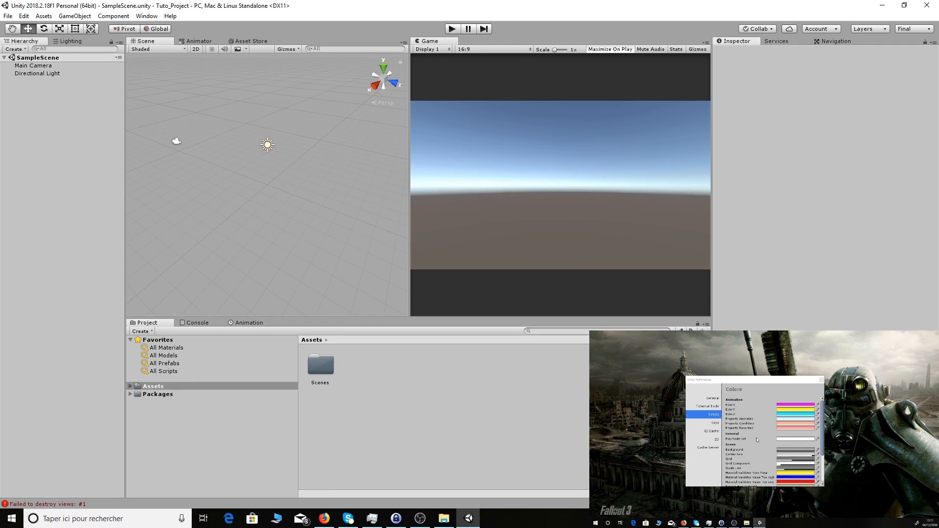
click(792, 451)
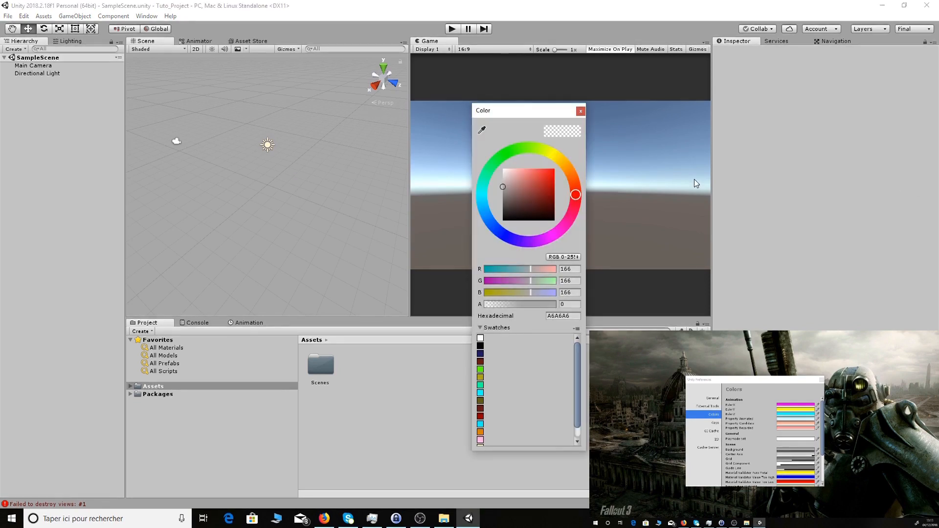
- Adjust the Scene Background colour in the picker to light grey C7C8C8, then close it
mouse_move(511, 187)
mouse_down()
mouse_move(545, 181)
mouse_move(522, 192)
mouse_move(507, 183)
mouse_move(530, 185)
mouse_move(521, 181)
mouse_up()
drag(576, 196, 486, 213)
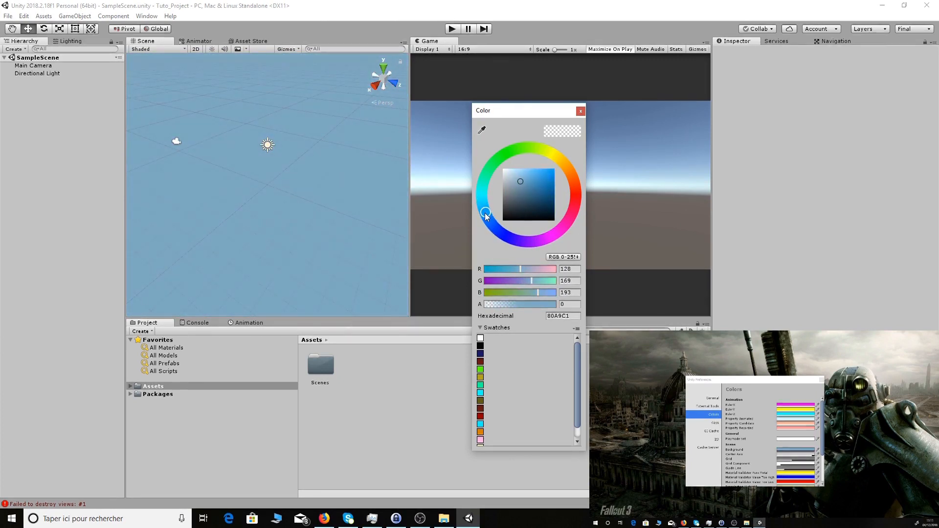
drag(518, 178, 503, 180)
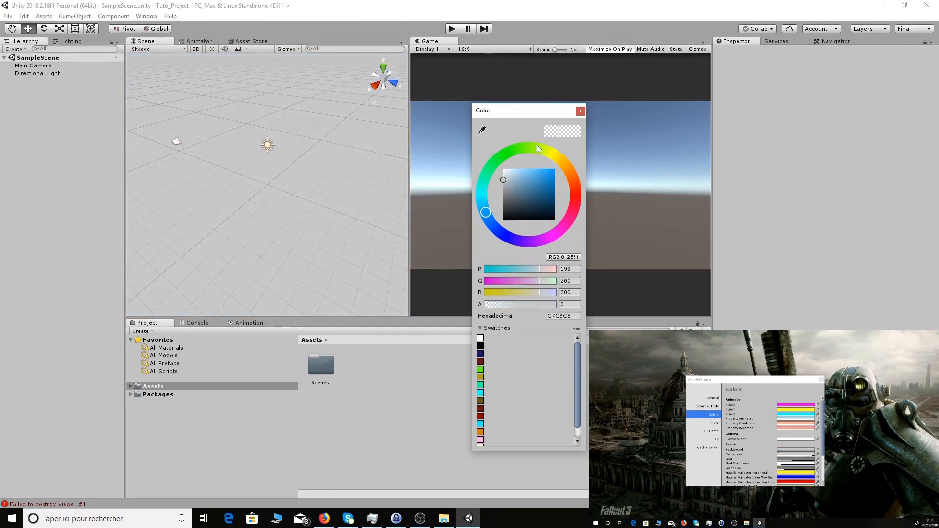
click(580, 112)
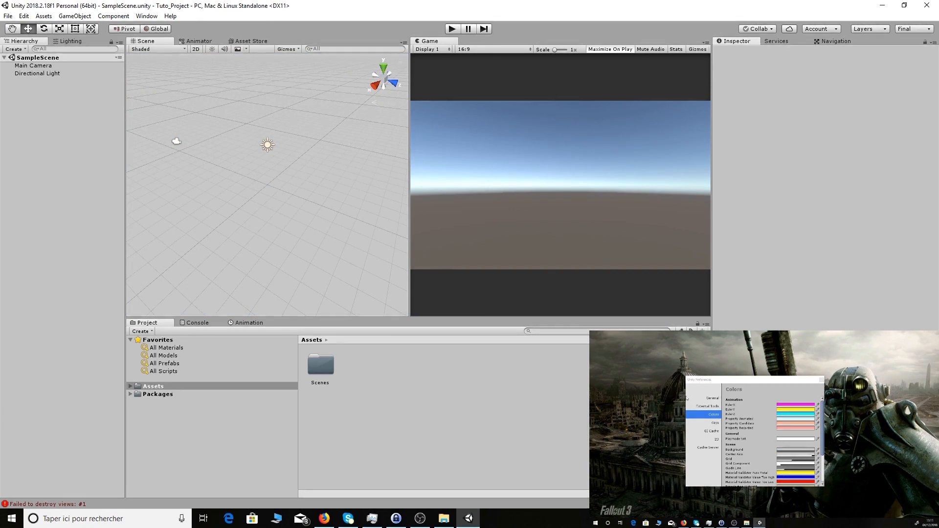
scroll(763, 453, down, 5)
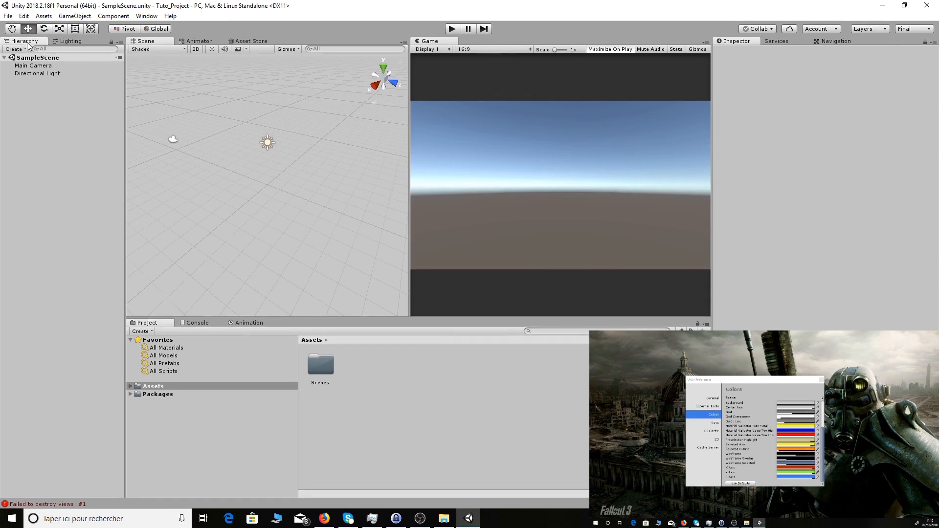
click(38, 67)
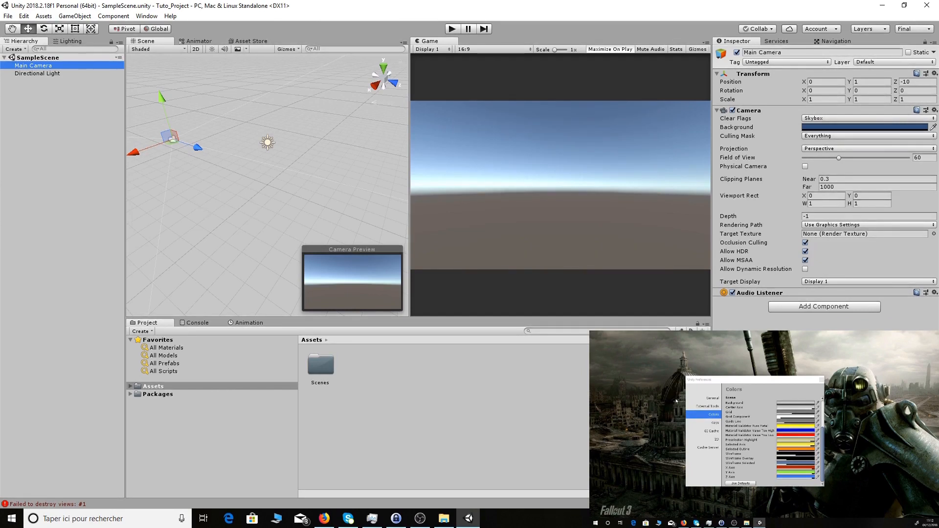
- Change the X Axis colour, trying orange and yellow, ending at dark red 9D2217
click(795, 467)
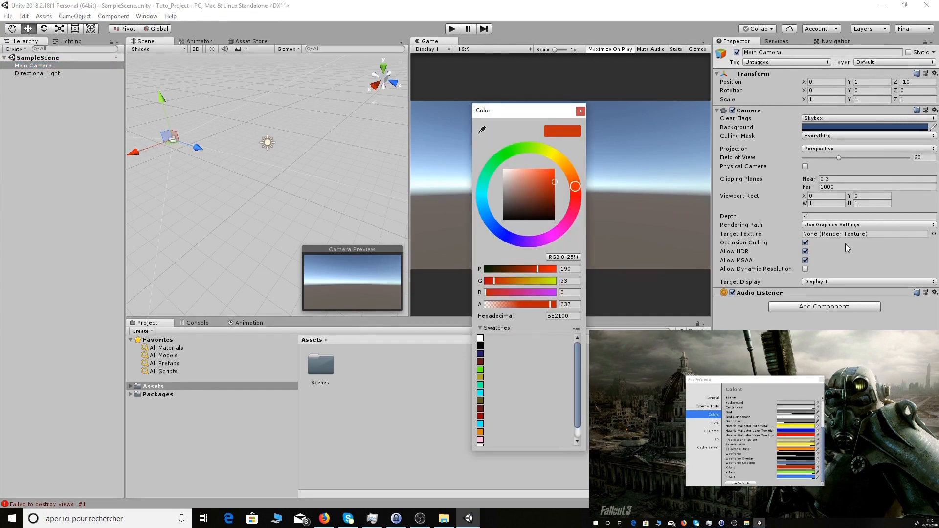
drag(575, 186, 548, 174)
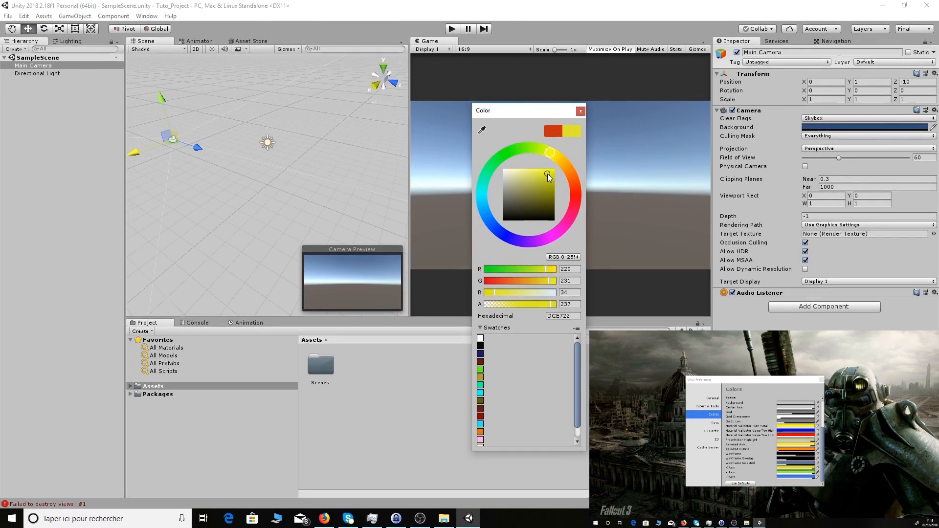
mouse_move(547, 174)
mouse_down()
mouse_move(565, 163)
mouse_move(577, 194)
mouse_move(547, 189)
mouse_up()
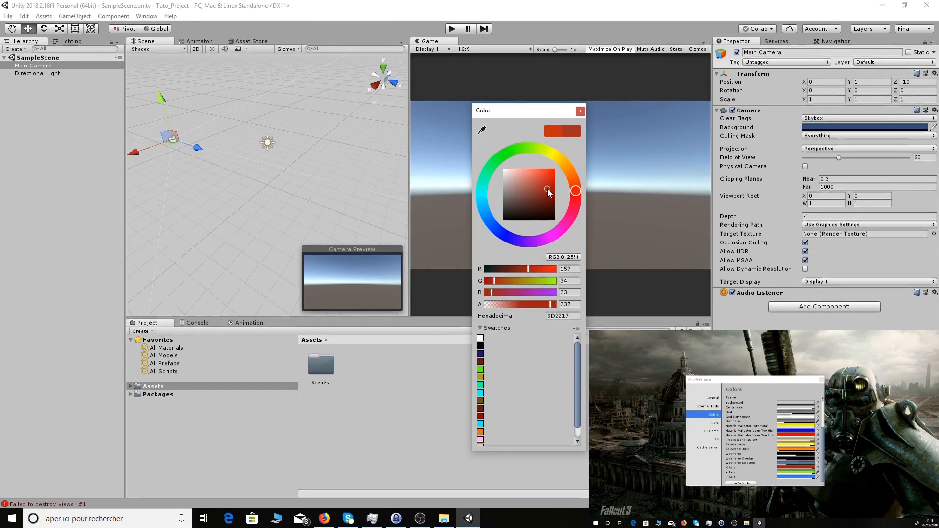
click(580, 111)
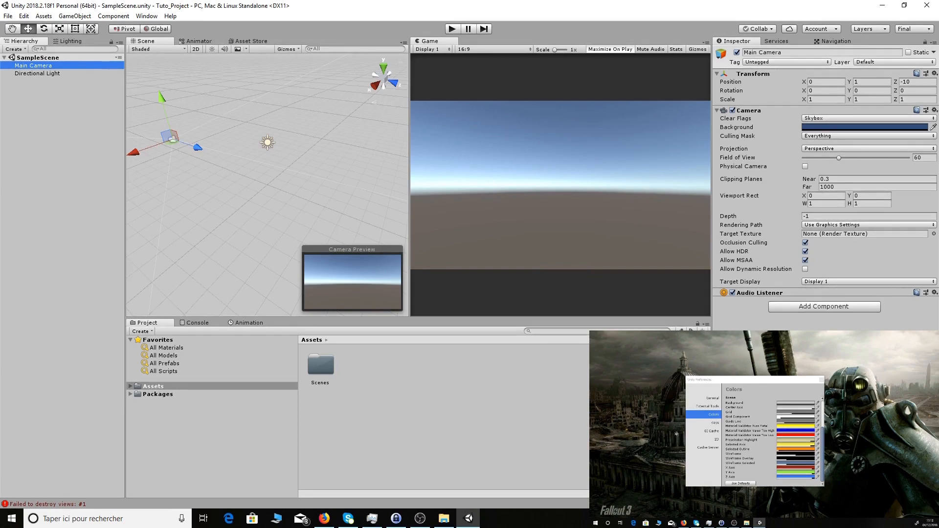
- Browse the Keys, GI Cache, 2D and Cache Server preference pages, returning to Keys
click(715, 424)
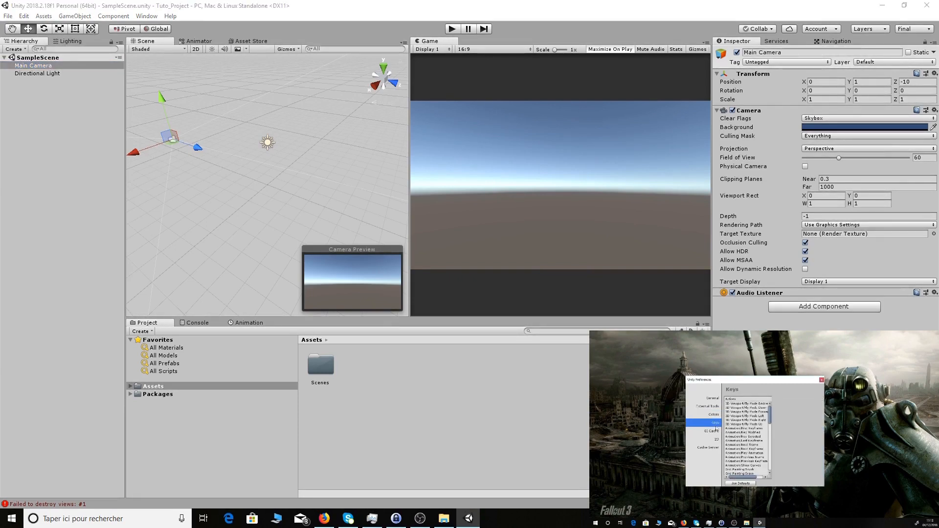
click(714, 432)
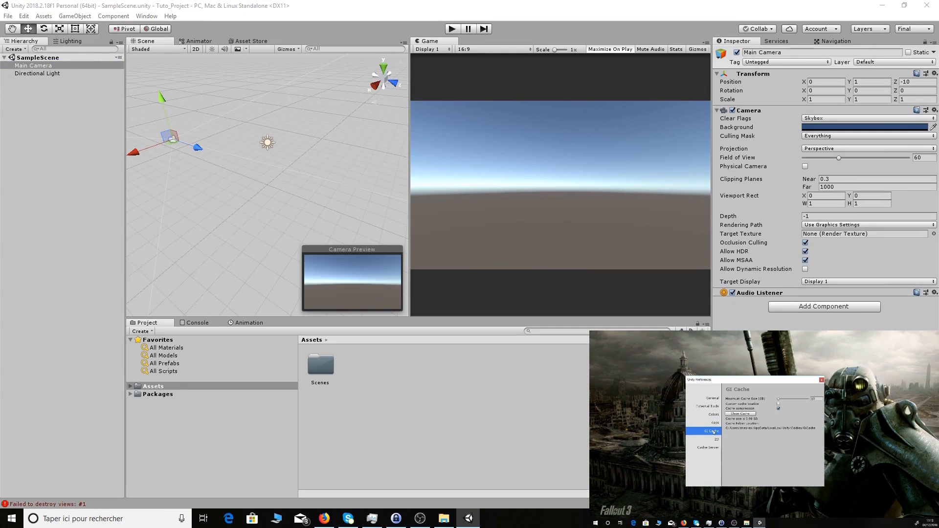
click(717, 439)
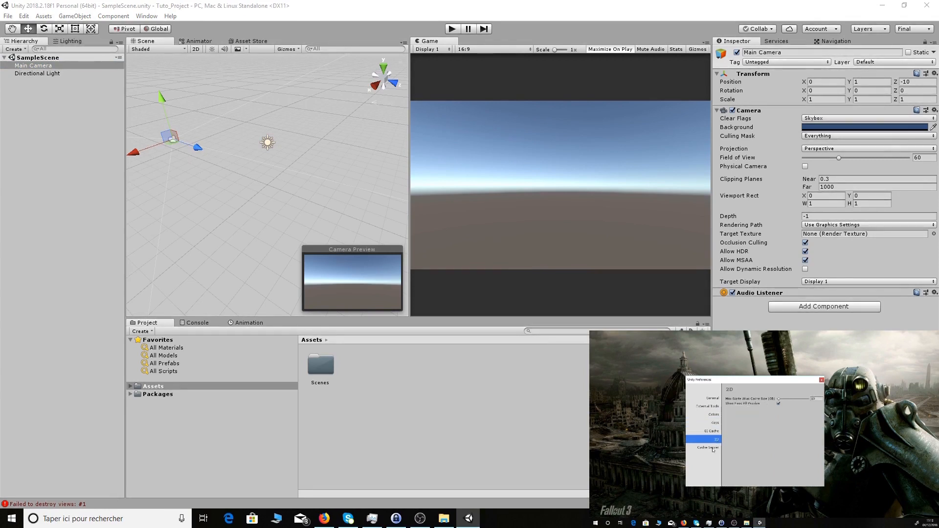
click(714, 449)
click(716, 423)
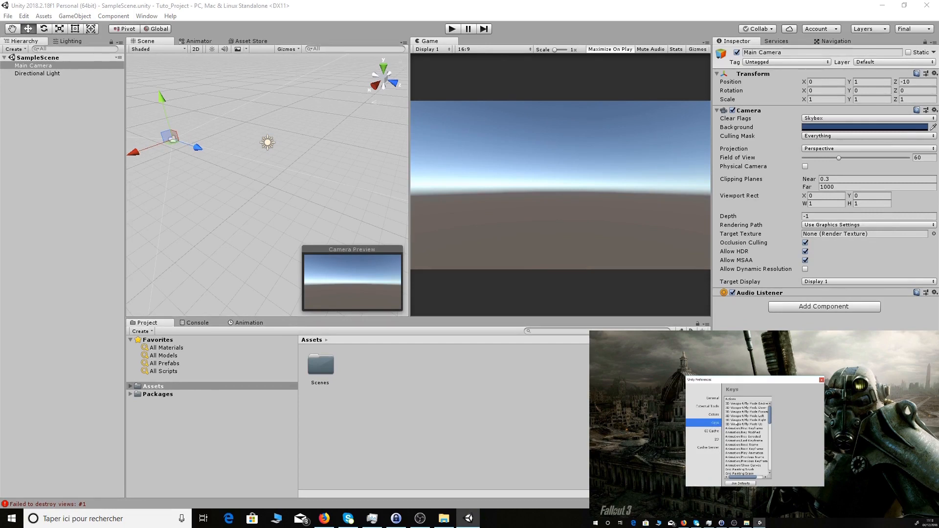
scroll(749, 421, down, 5)
scroll(750, 422, up, 5)
- Inspect shortcuts for Animation/First Keyframe, 3D Viewport Fly Mode Left and Fly Mode Backward
click(743, 429)
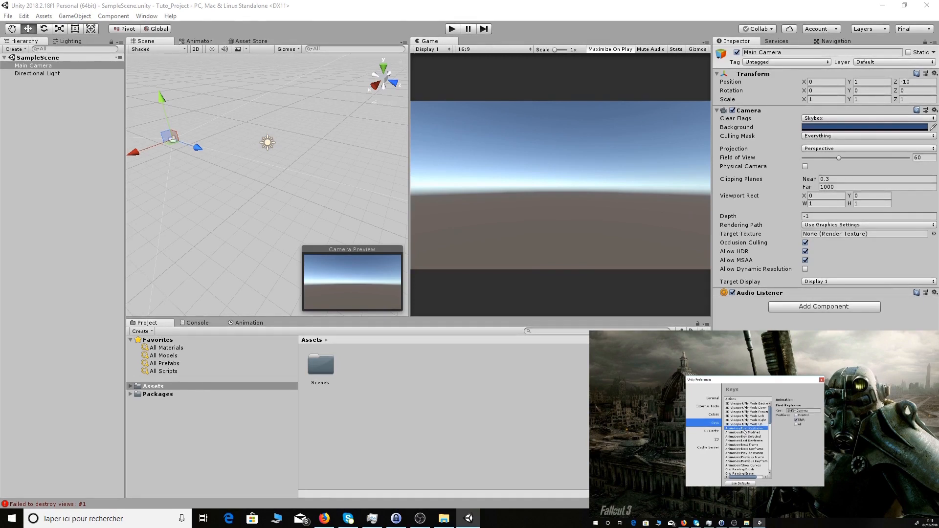
scroll(744, 432, down, 5)
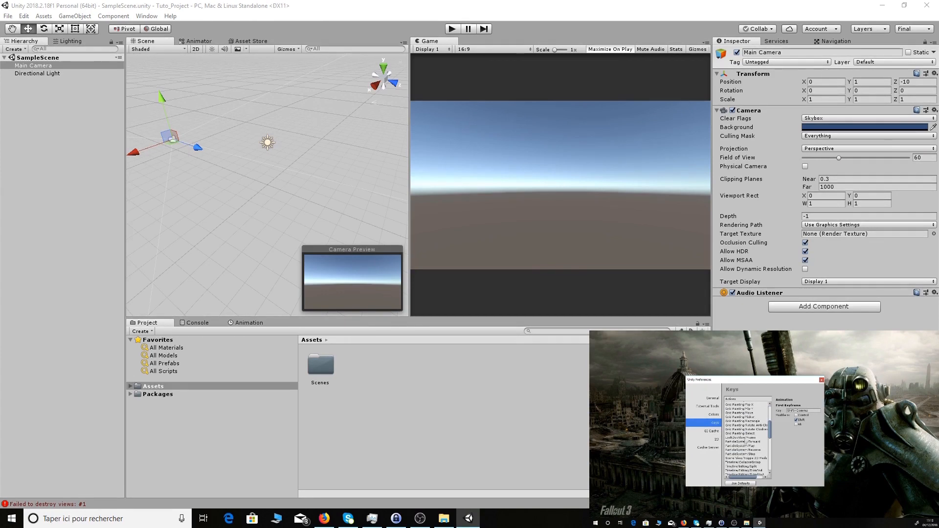
scroll(765, 434, down, 2)
scroll(764, 433, down, 3)
scroll(747, 438, down, 2)
scroll(748, 438, down, 3)
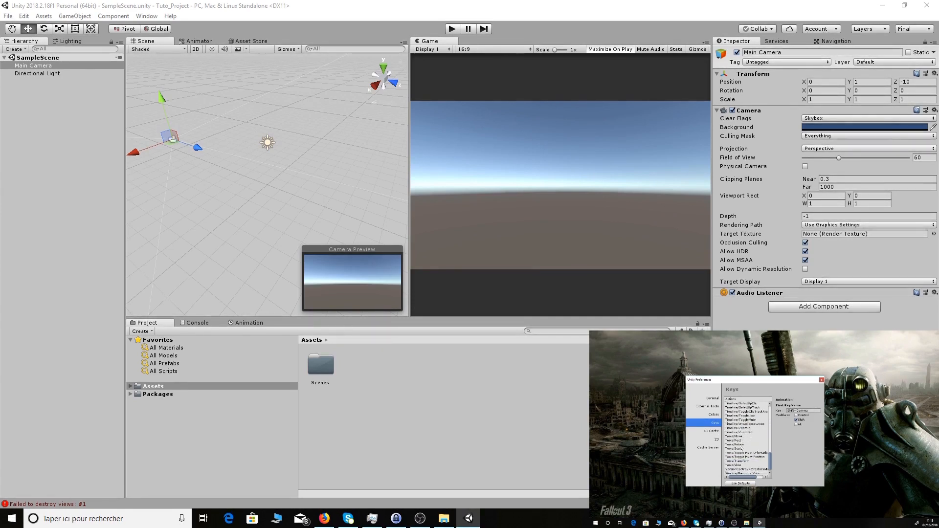
scroll(745, 429, up, 10)
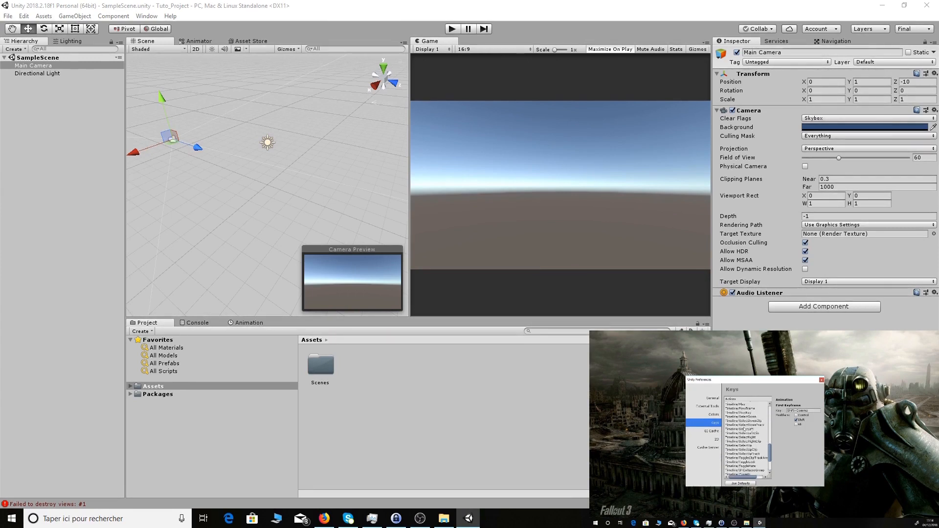
scroll(744, 425, up, 3)
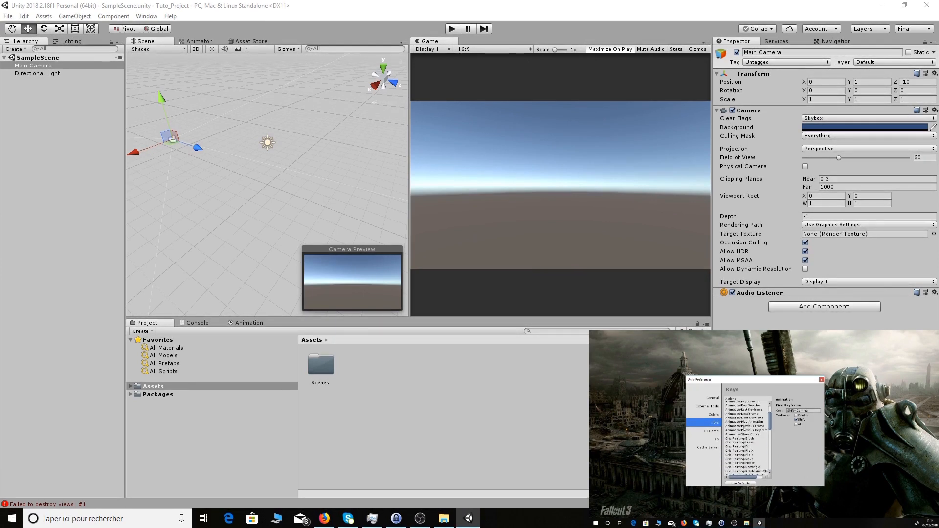
click(744, 417)
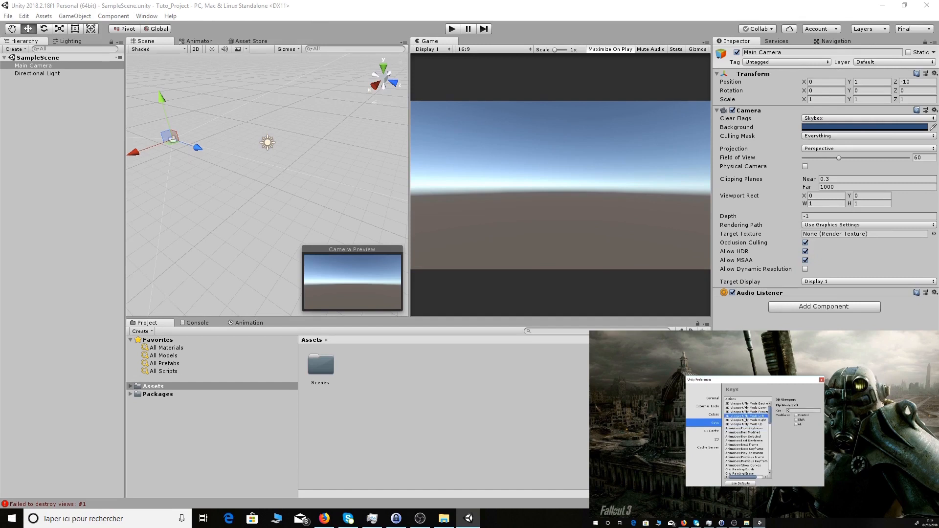
key(Up)
key(Up)
key(Up)
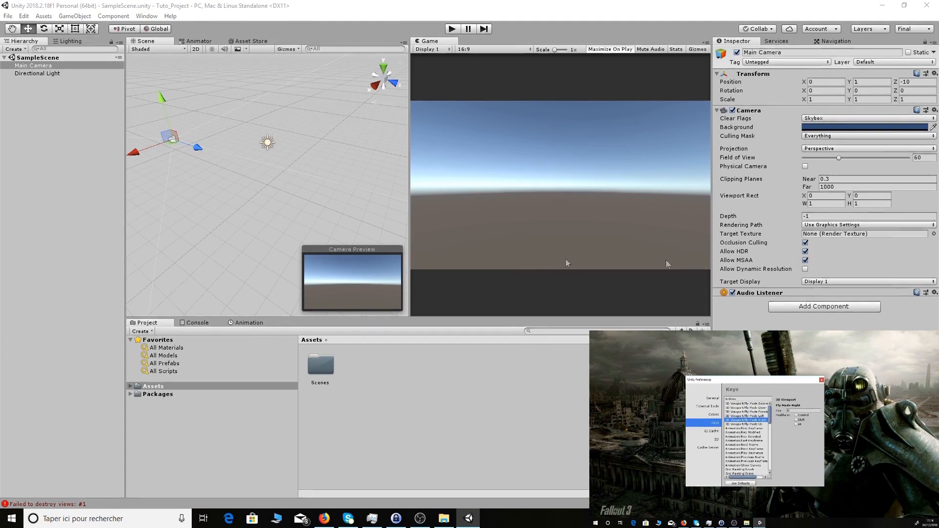
- Deselect Main Camera and fly the Scene view camera up, down, left and right using E, Q, A and D
click(279, 201)
right_drag(279, 200, 278, 201)
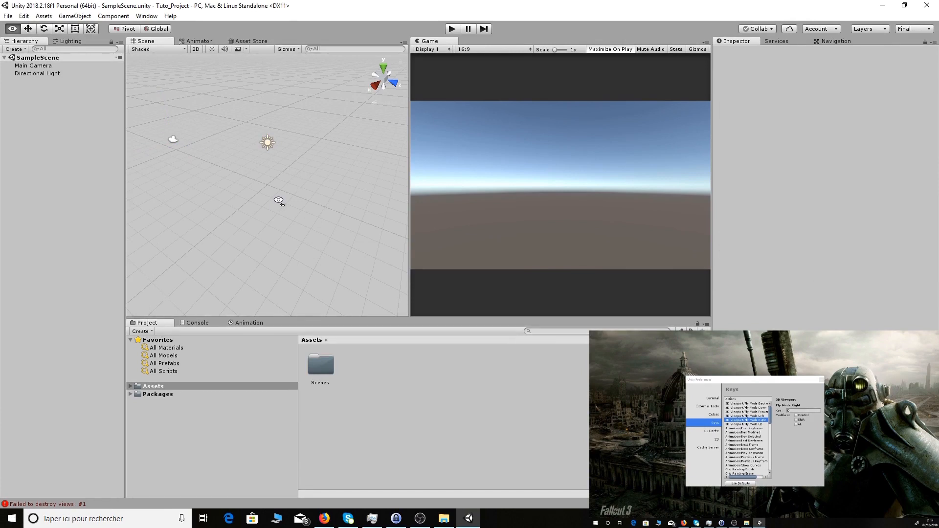
key(e)
key(e)
key(q)
key(e)
key(a)
key(q)
key(d)
key(q)
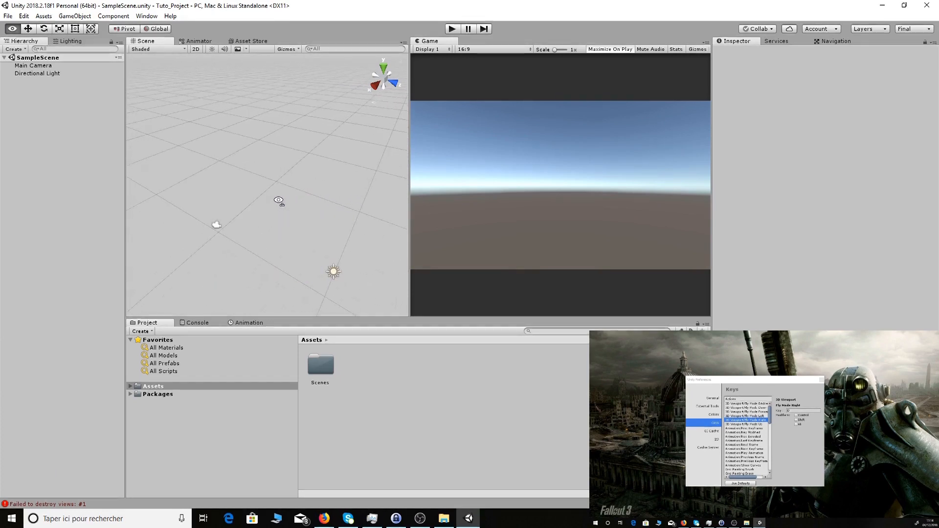
key(d)
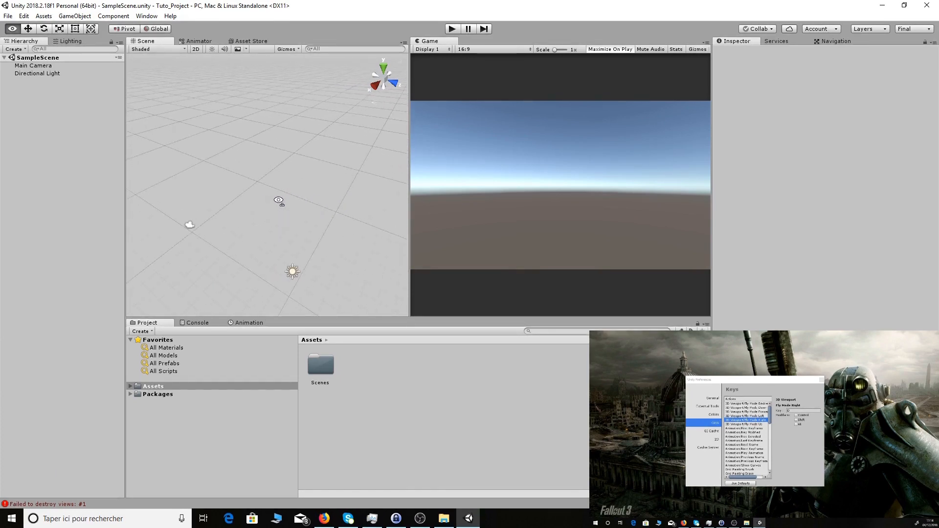
key(d)
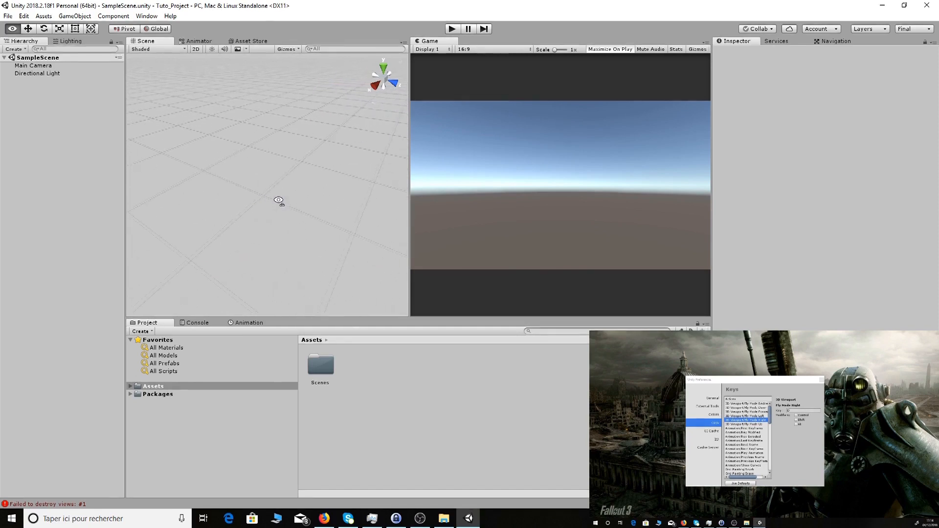
right_drag(278, 201, 278, 201)
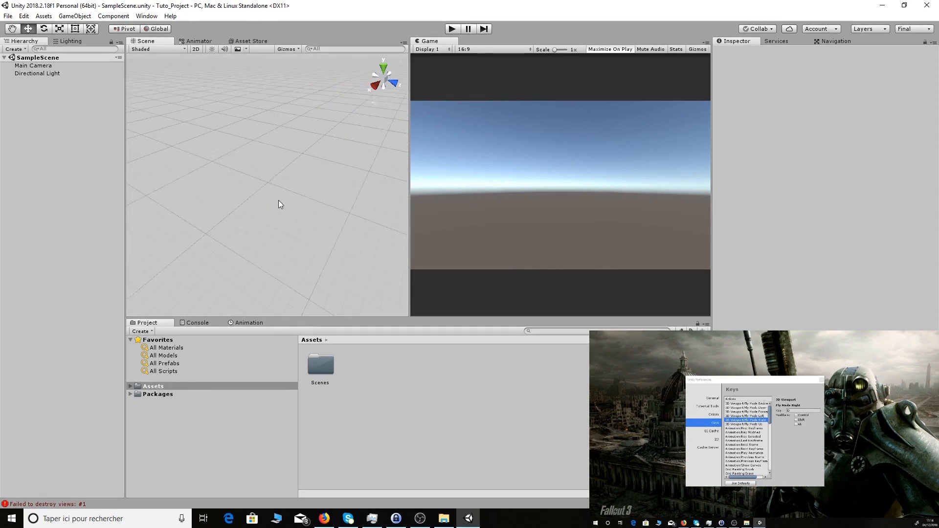
- Reassign the Fly Mode Right shortcut to the D key in Keys preferences
click(802, 411)
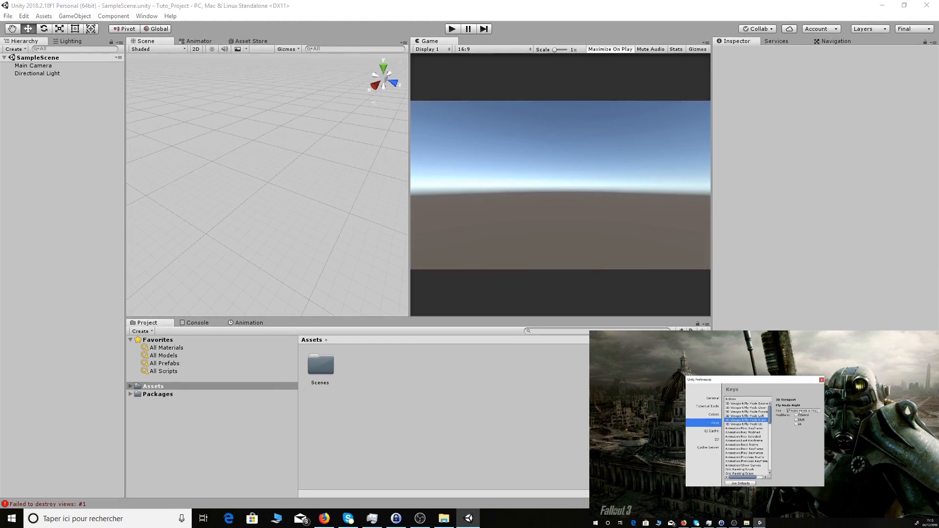
key(d)
right_drag(250, 184, 250, 184)
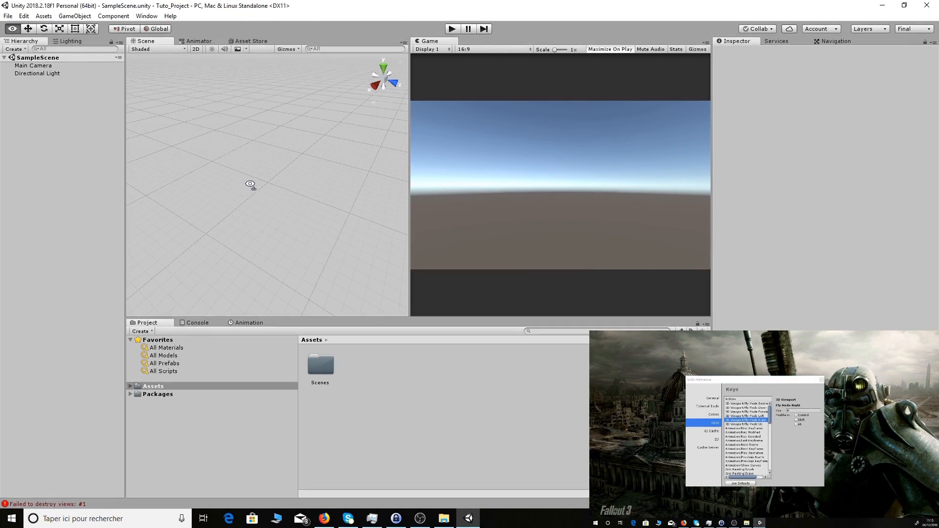
- Test the new Fly Mode Right key by flying the Scene view camera with D
key(d)
right_drag(250, 185, 251, 184)
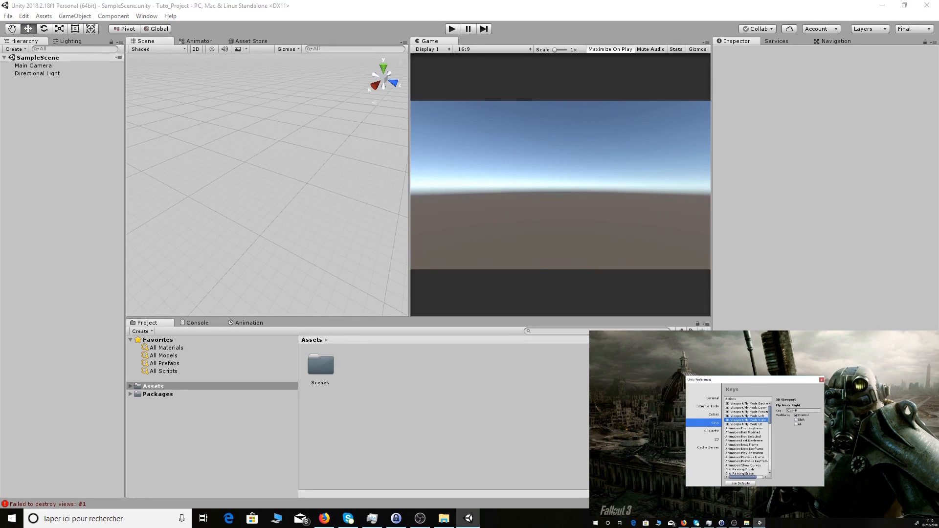
right_click(242, 232)
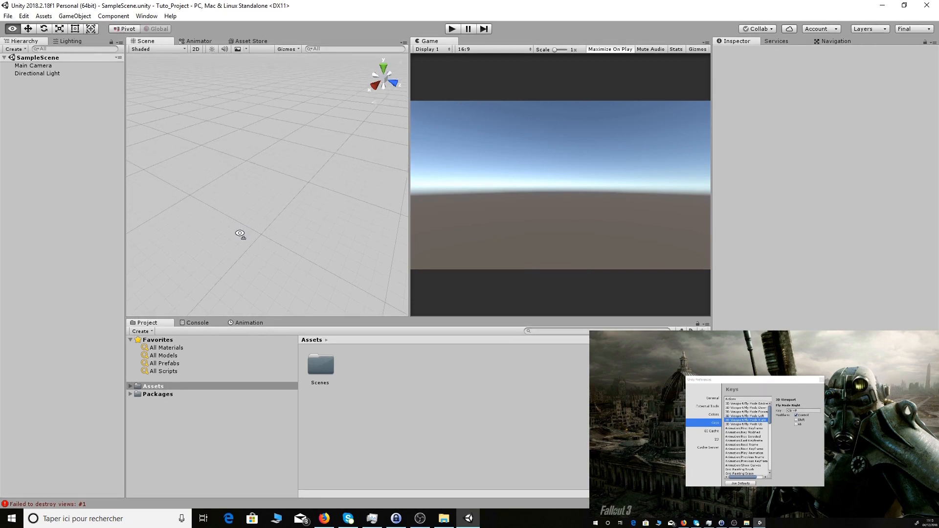
right_drag(239, 234, 240, 234)
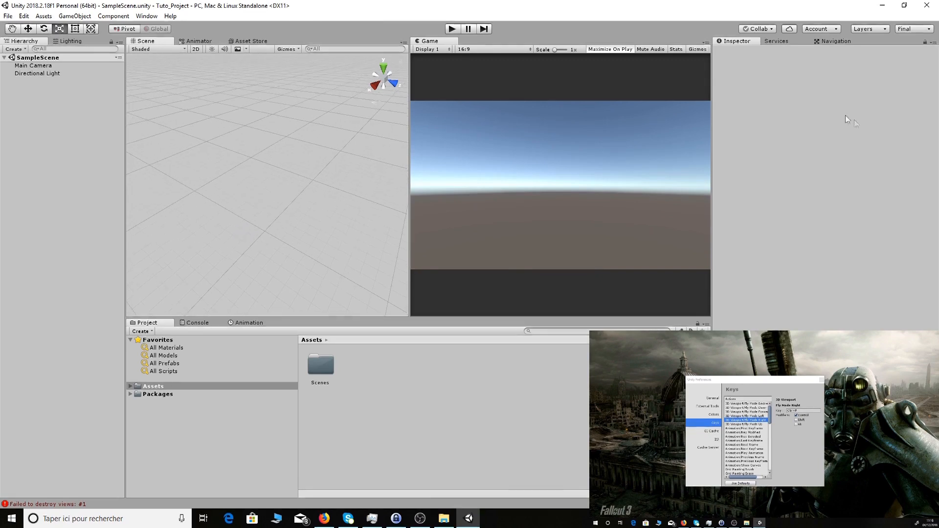
- Untick the Control modifier on the Fly Mode Right shortcut
click(796, 415)
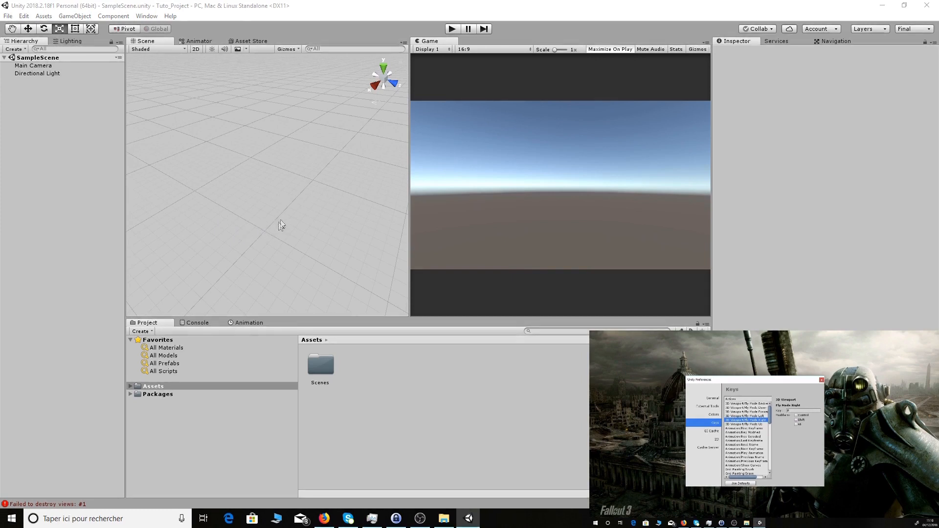
click(268, 192)
key(alt)
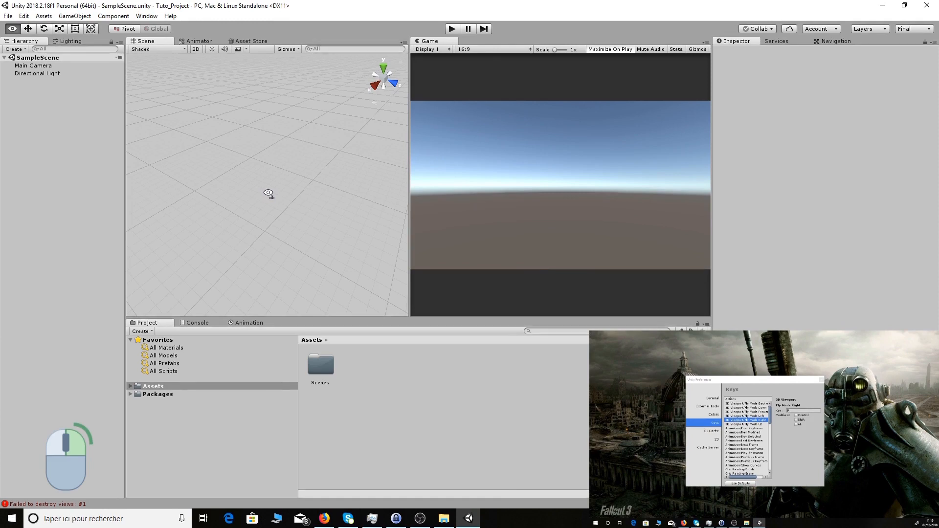
- Look up toward the horizon, strafe across the grid, and scroll to fly forward and back
right_drag(268, 193, 167, 151)
key(d)
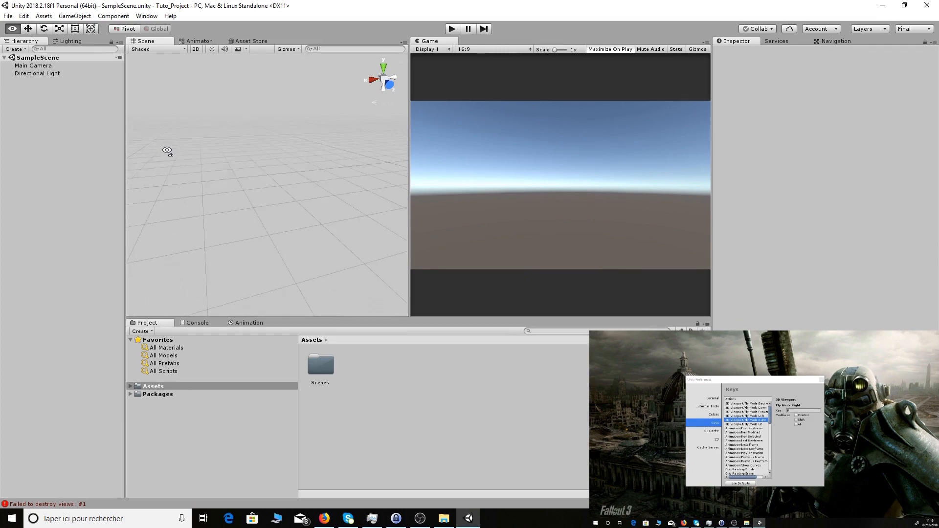
right_drag(167, 150, 167, 151)
key(r)
right_drag(167, 150, 150, 134)
scroll(150, 134, up, 2)
key(s)
scroll(150, 134, down, 2)
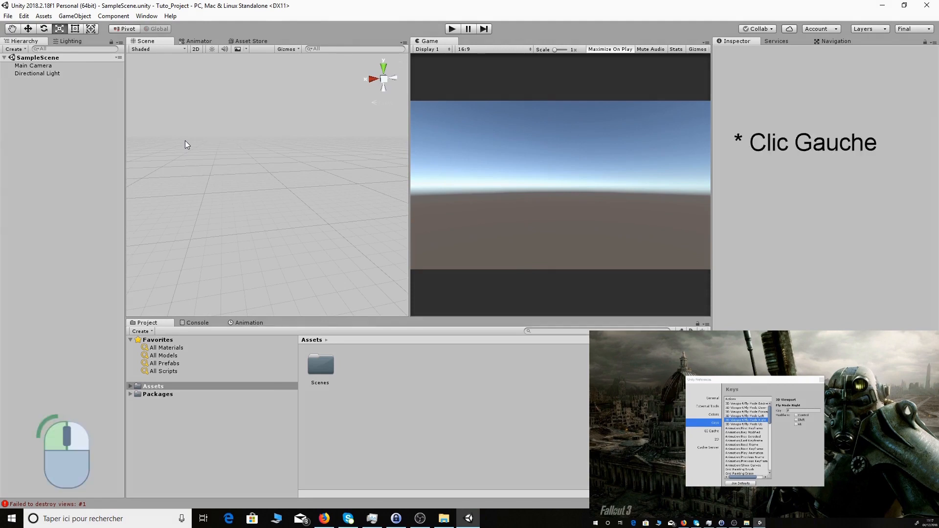
- Draw an empty selection box, select Main Camera, and orbit the Scene view to a higher angle
drag(165, 120, 339, 240)
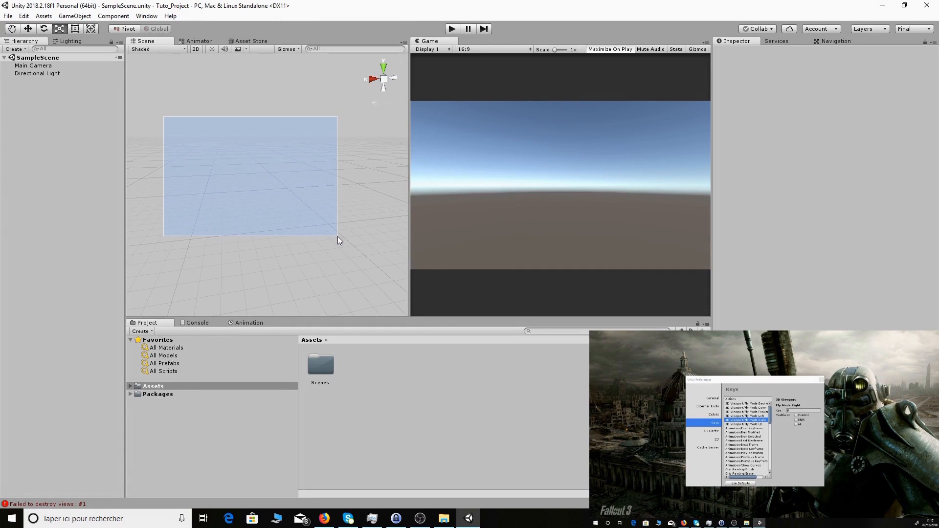
drag(337, 236, 239, 197)
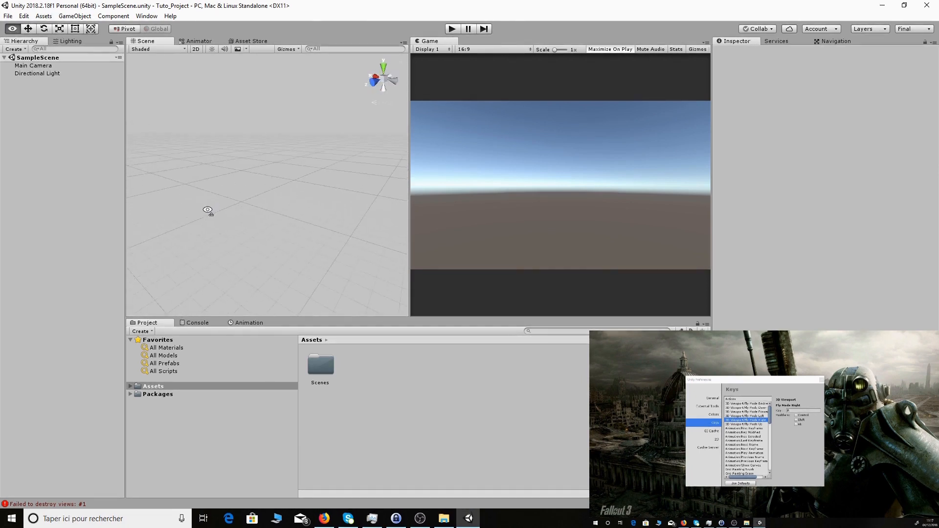
click(48, 65)
alt+drag(258, 187, 269, 130)
click(312, 172)
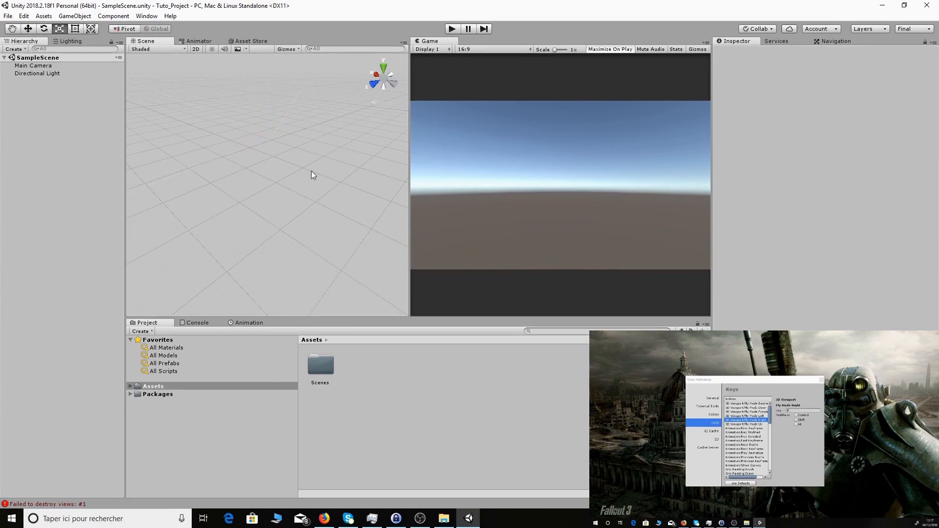
- Marquee-select Main Camera and Directional Light, then clear the selection with an empty click
drag(228, 105, 335, 185)
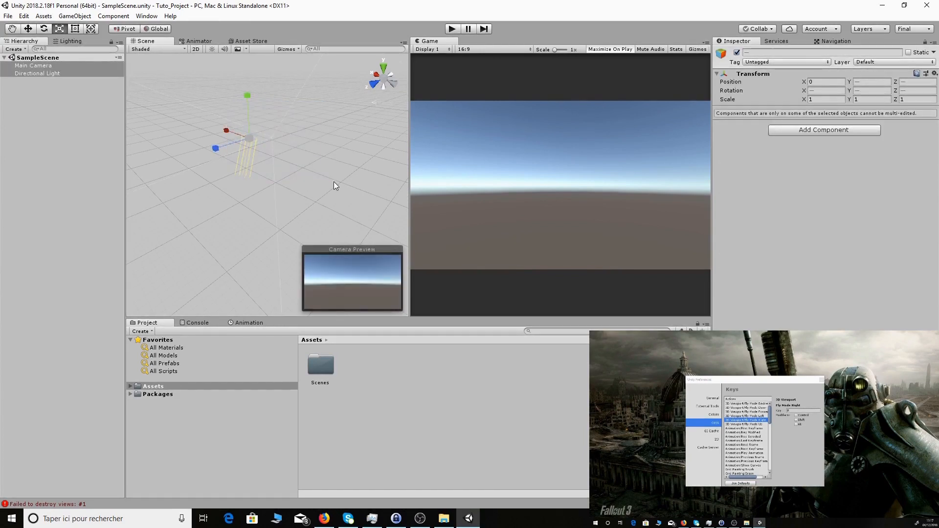
drag(176, 88, 298, 168)
click(299, 168)
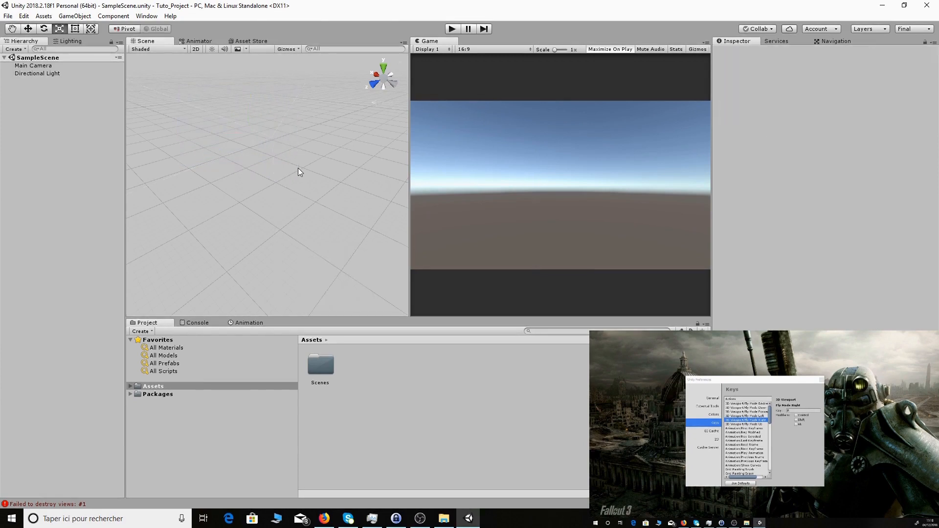